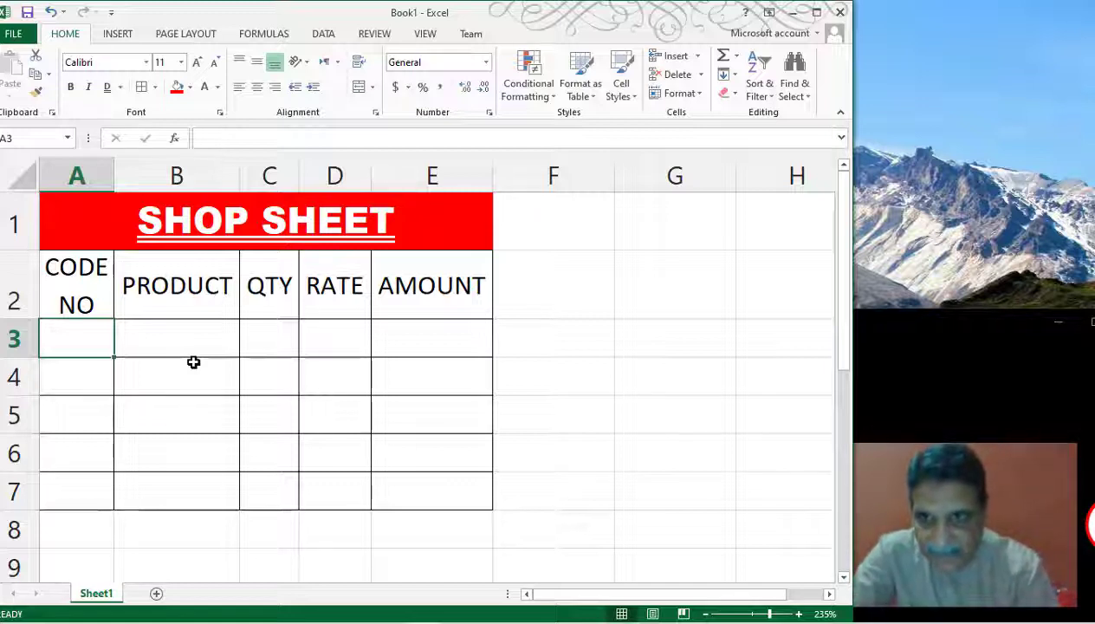
Enter code number 125 in A3 and fill it down through A7.
type("1")
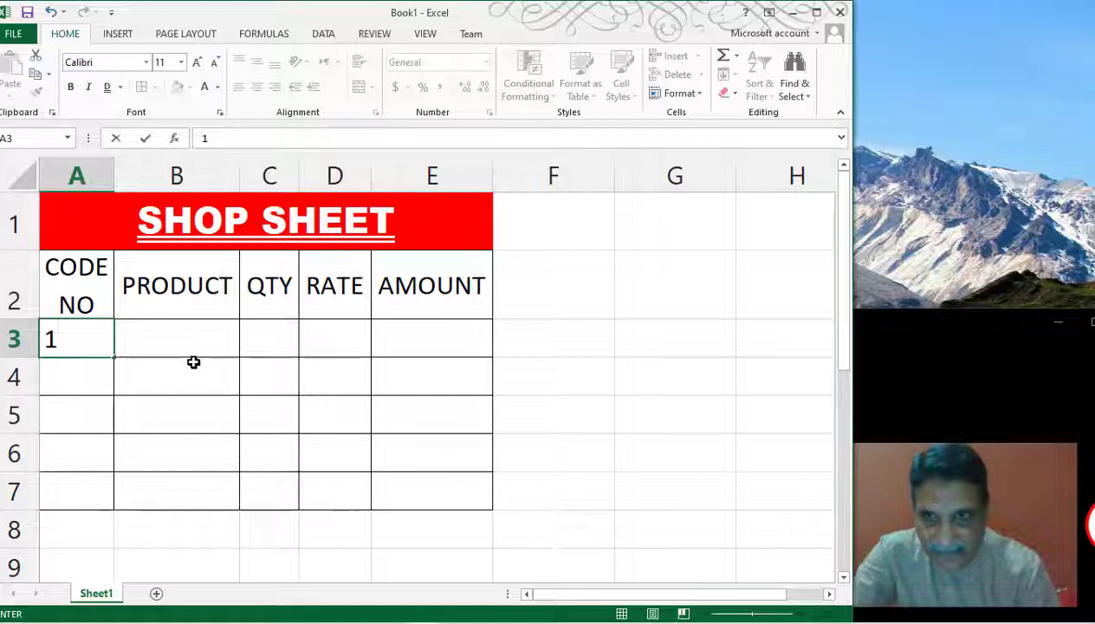
type("25")
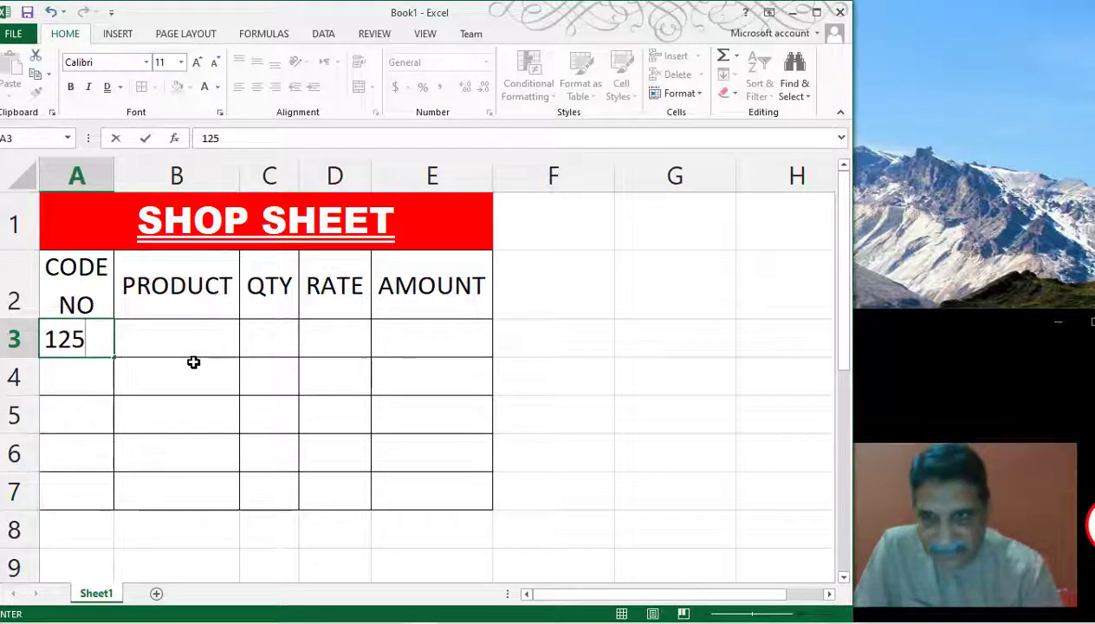
key("Return")
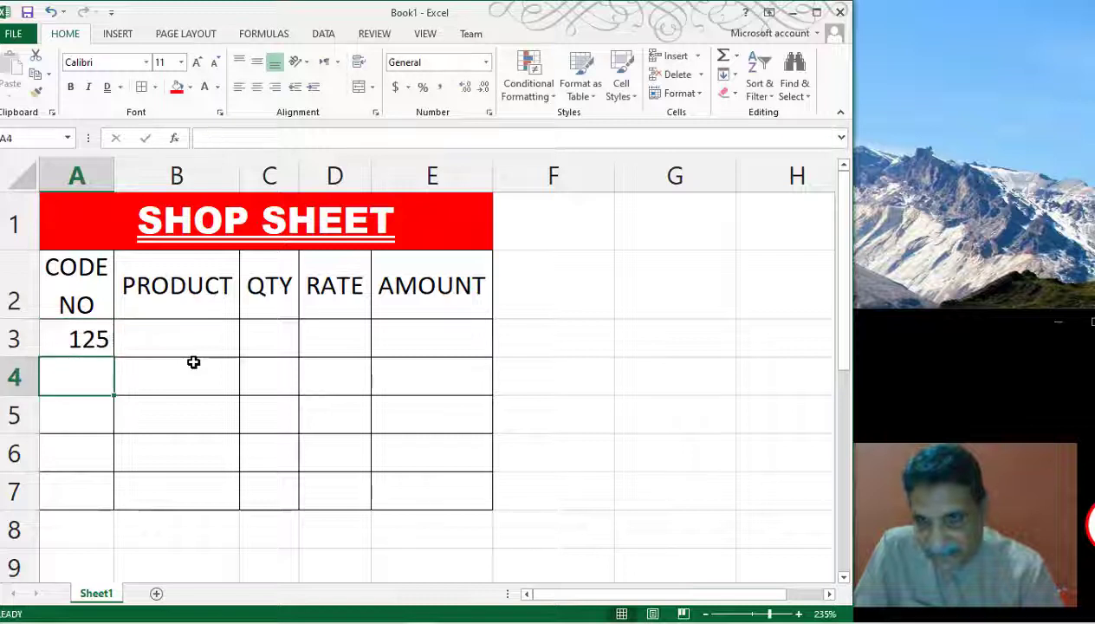
left_click(91, 339)
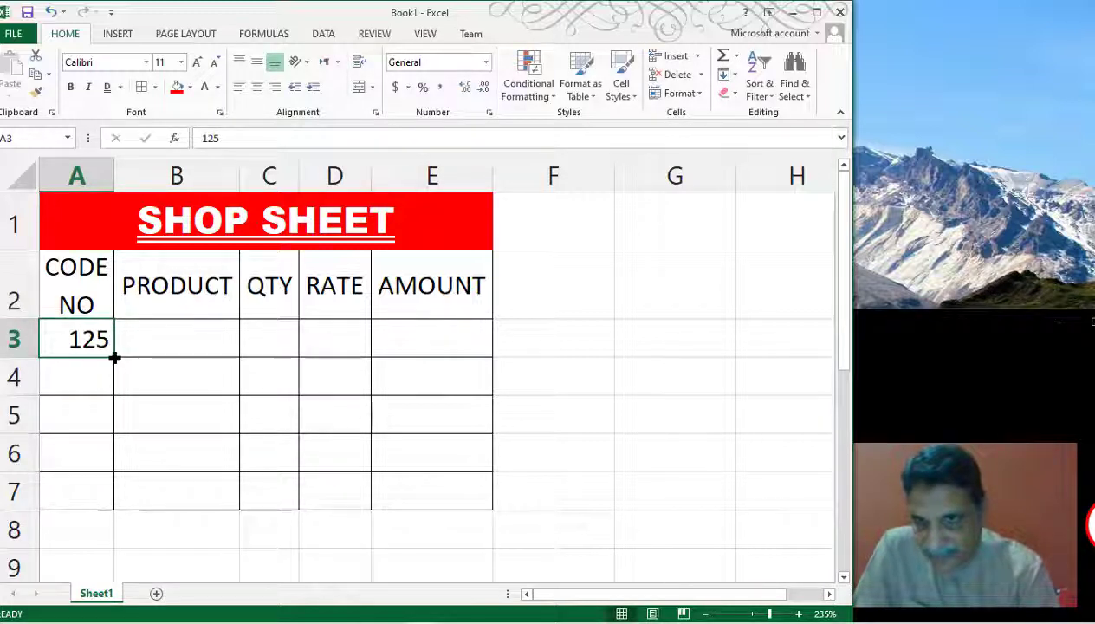
left_click_drag(114, 356, 97, 492)
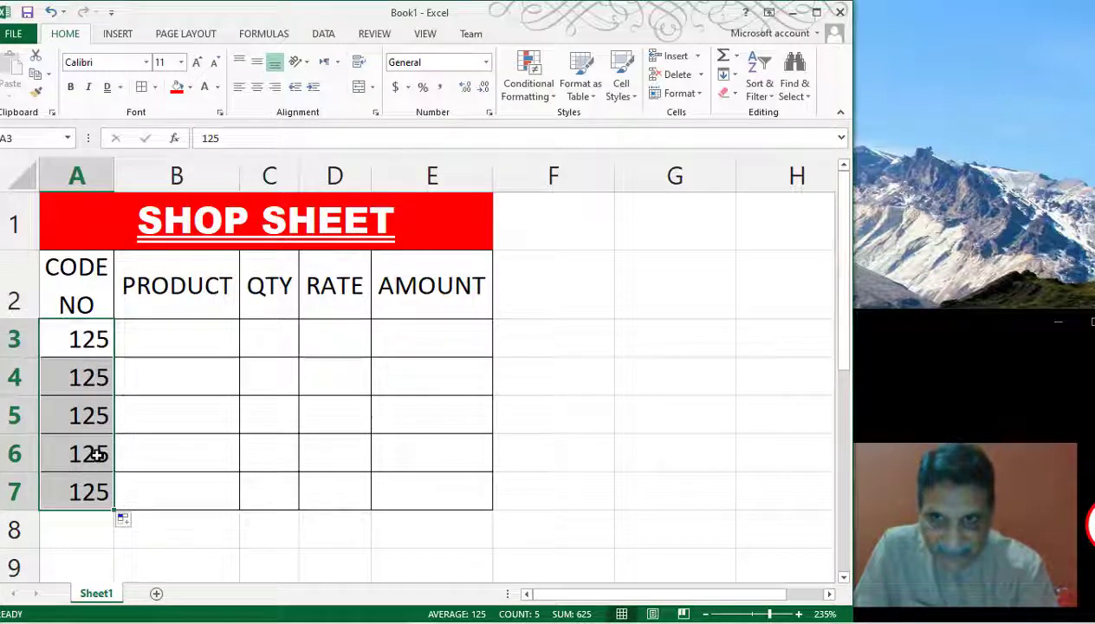
Enter 126 in A4 and extend the series from A3:A4 down through A7 so the code numbers increase by one.
left_click(87, 378)
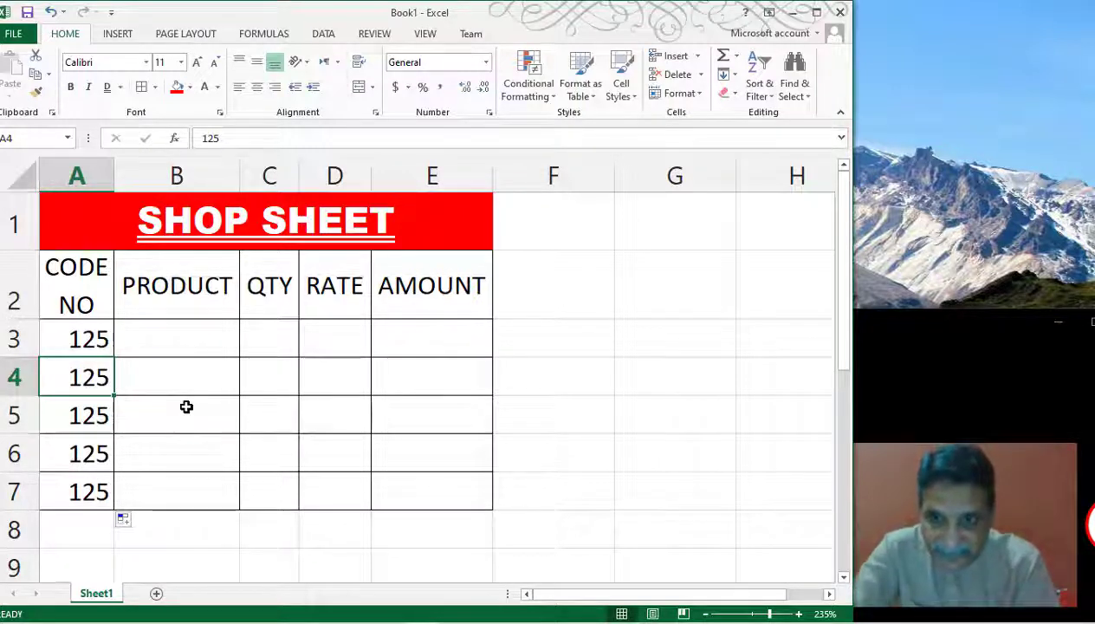
type("126")
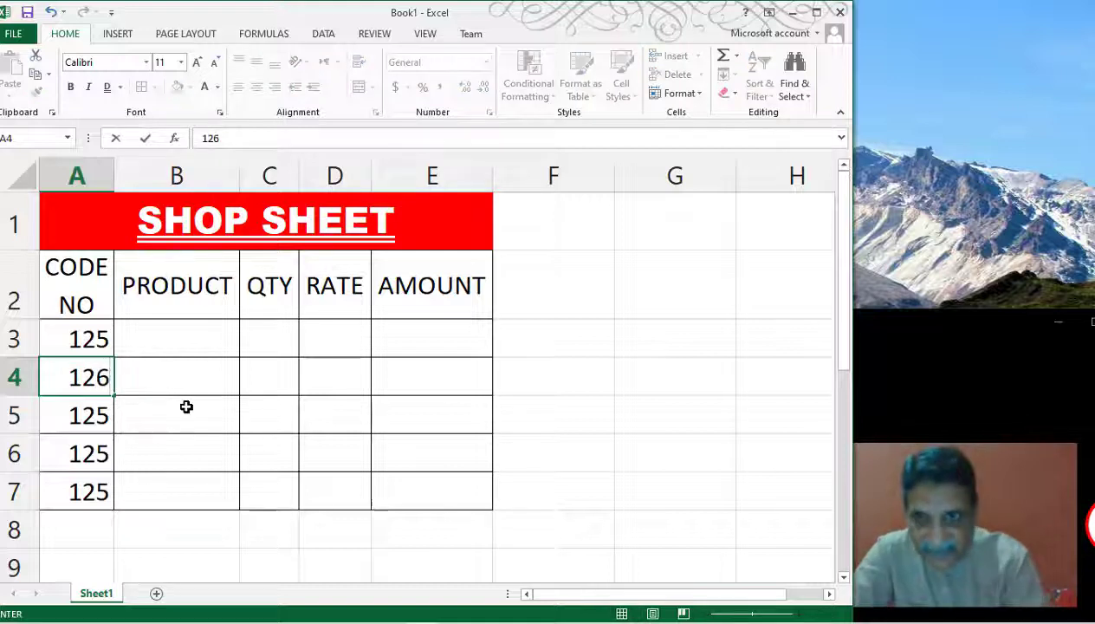
key("Return")
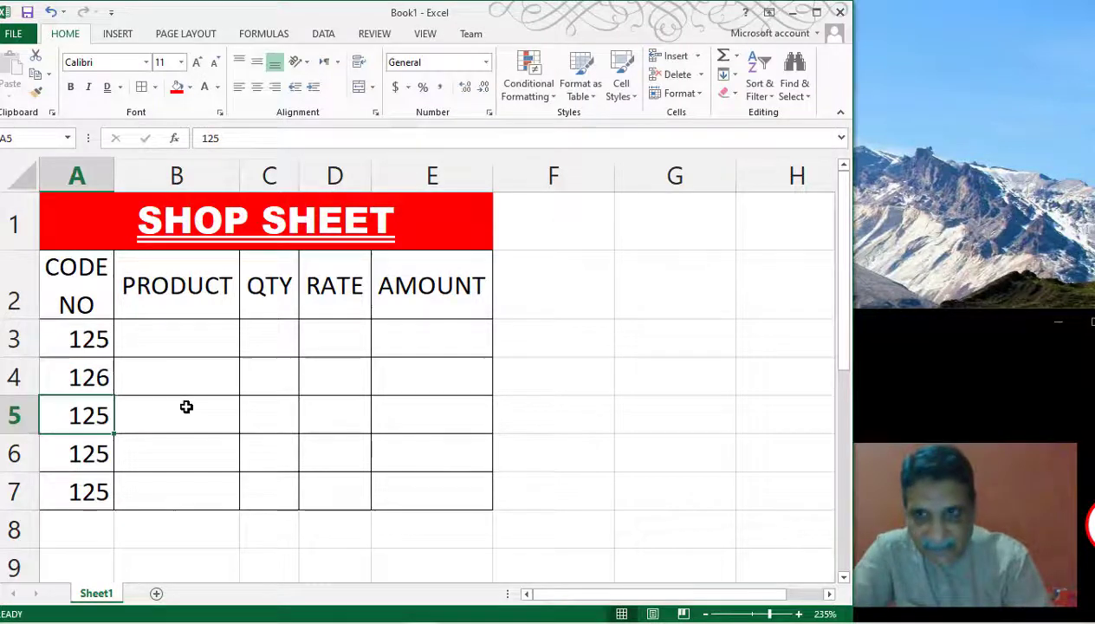
left_click(84, 339)
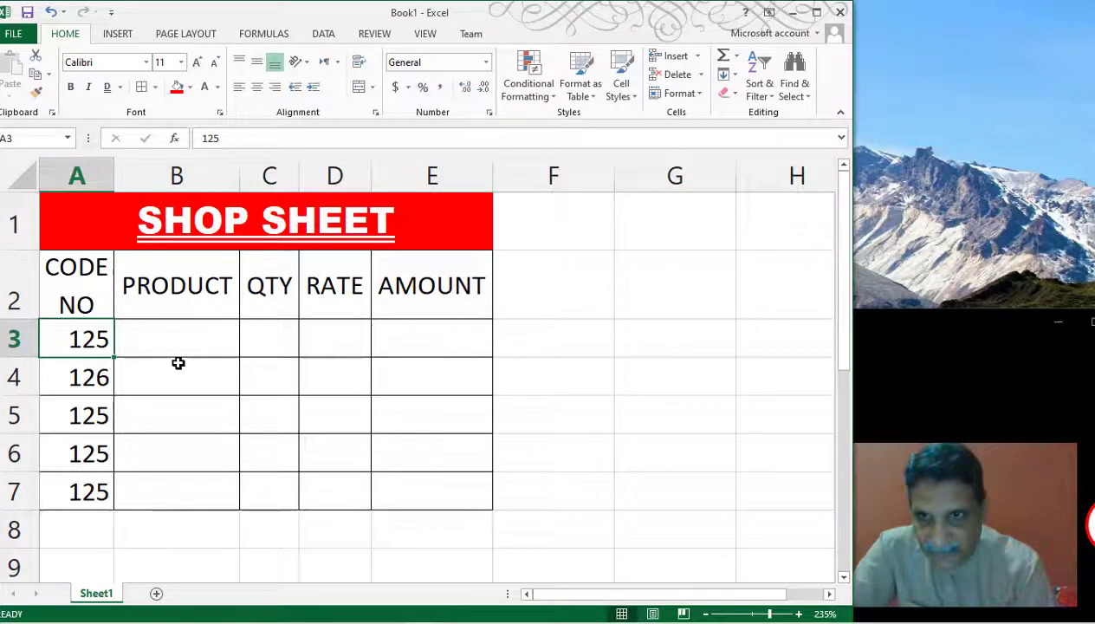
left_click(90, 379)
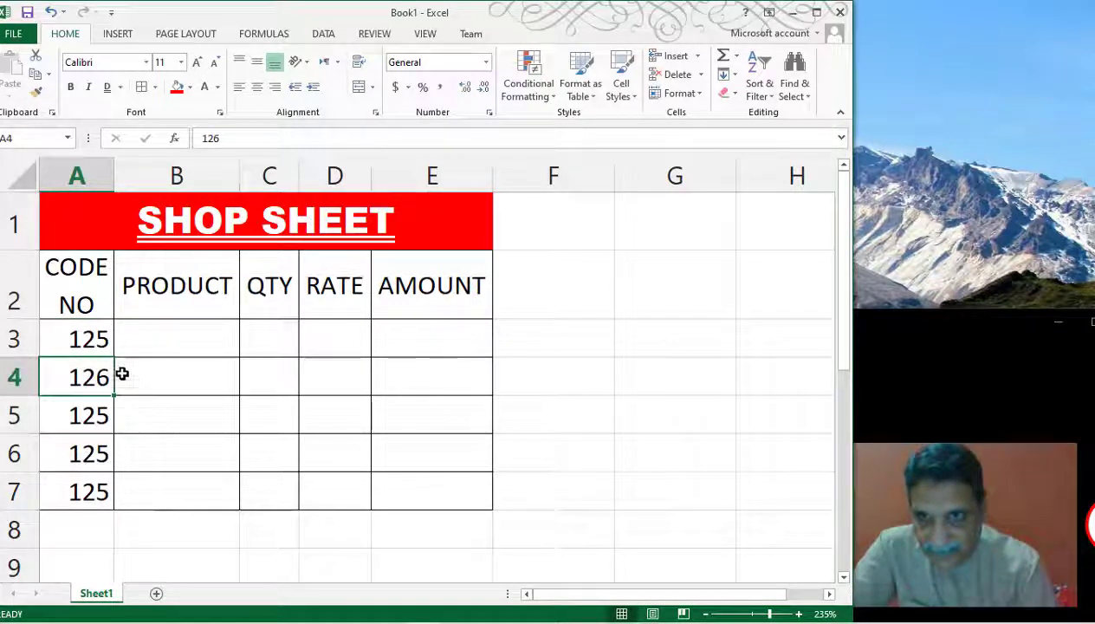
left_click(89, 339)
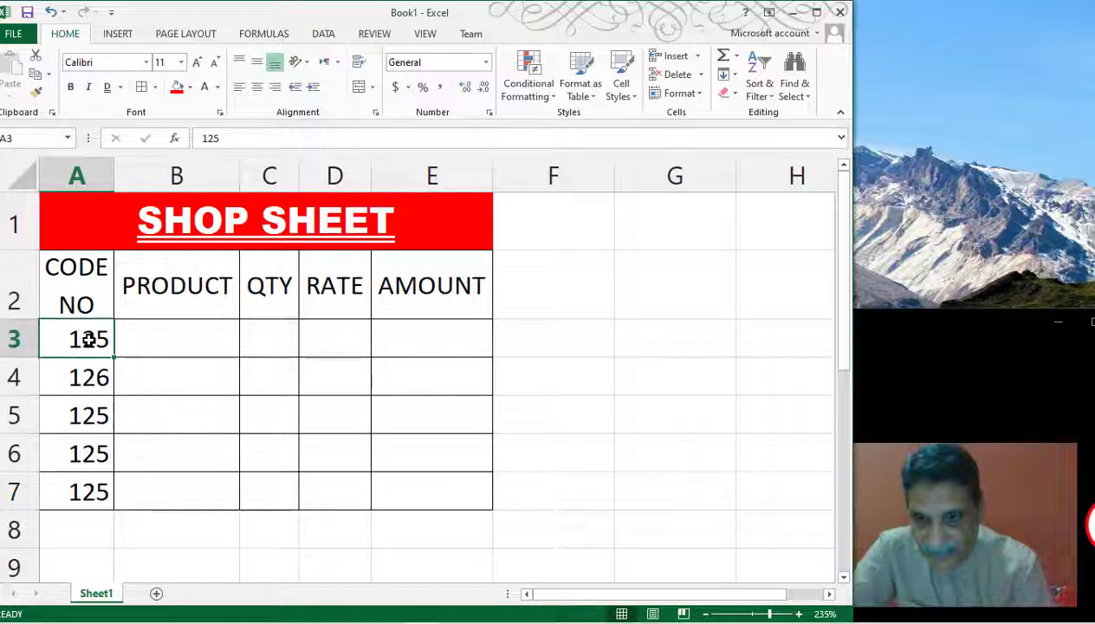
left_click_drag(88, 338, 86, 374)
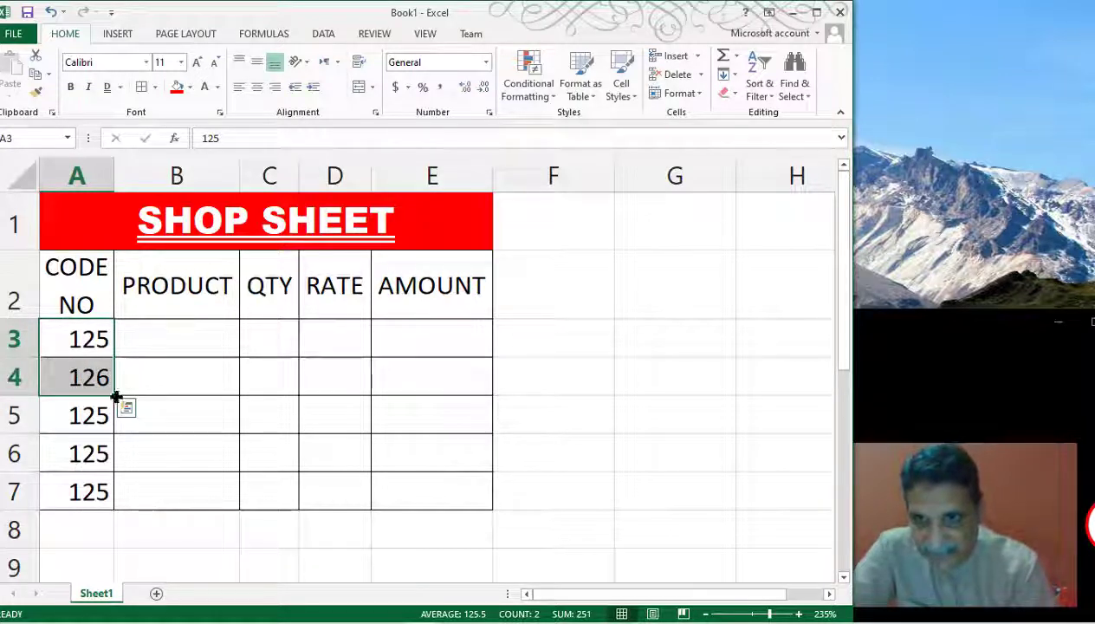
left_click_drag(115, 395, 105, 496)
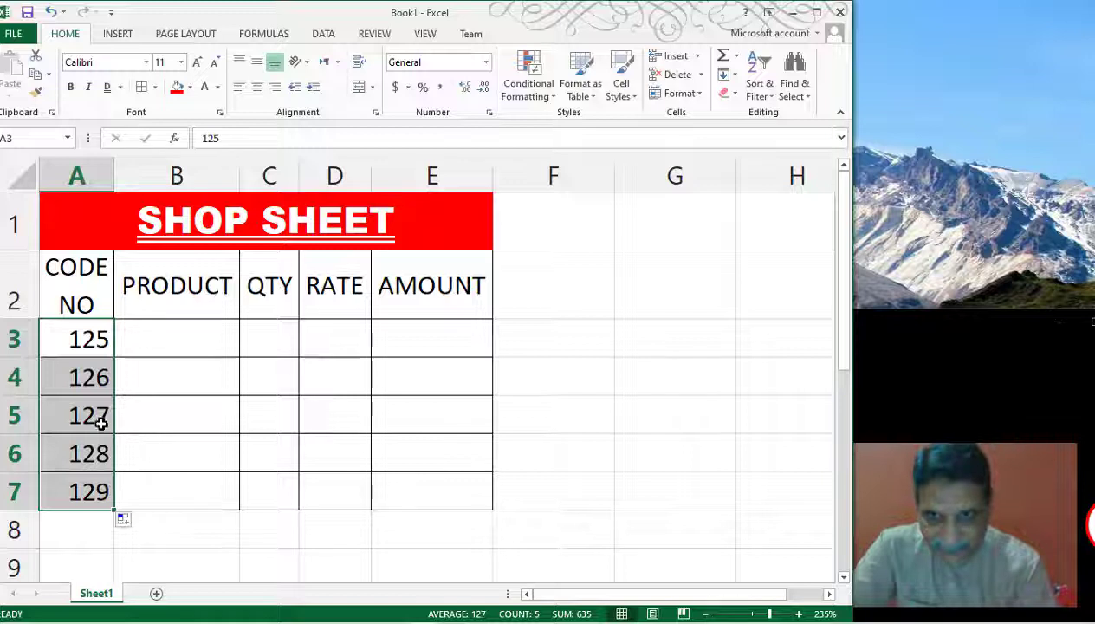
Fill in the row for code 125 with product RICE, quantity 5 and rate 300.
left_click(187, 346)
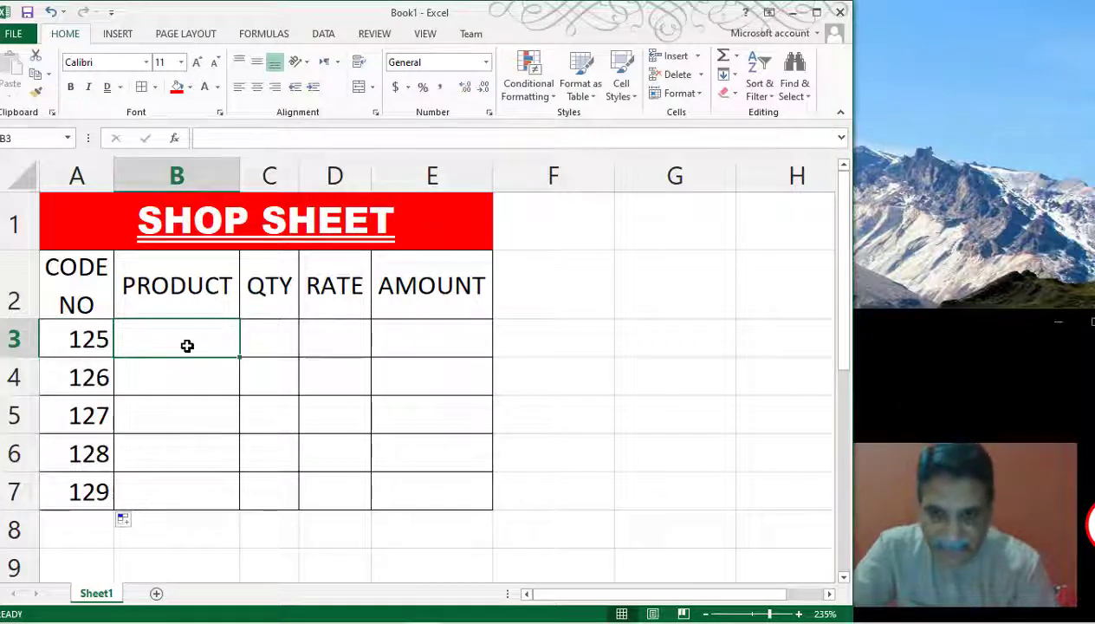
type("P")
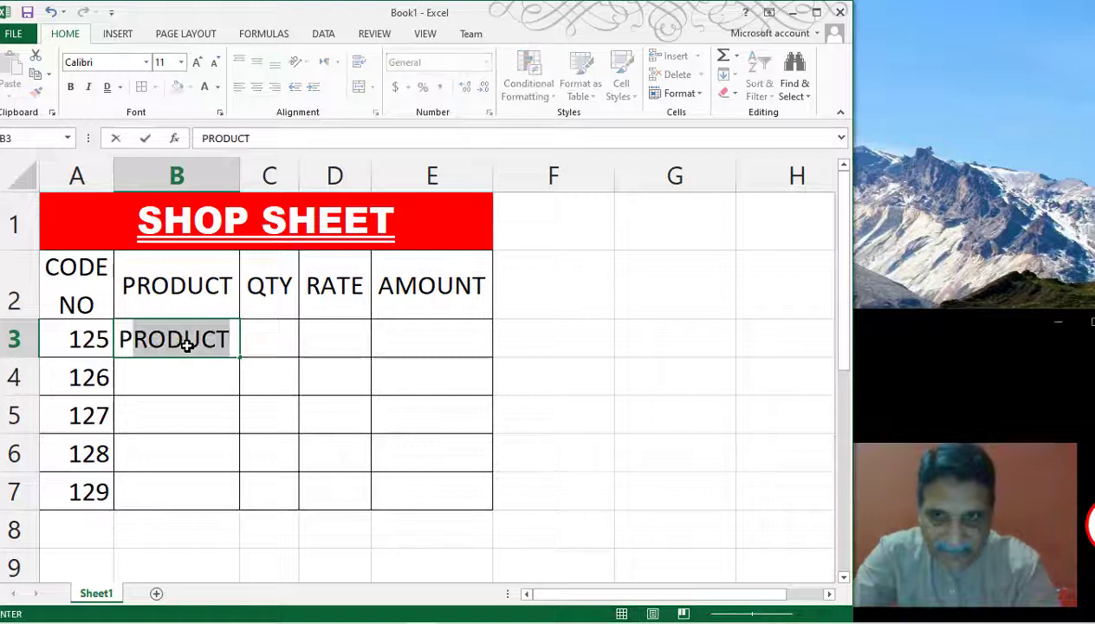
key("BackSpace")
key("BackSpace")
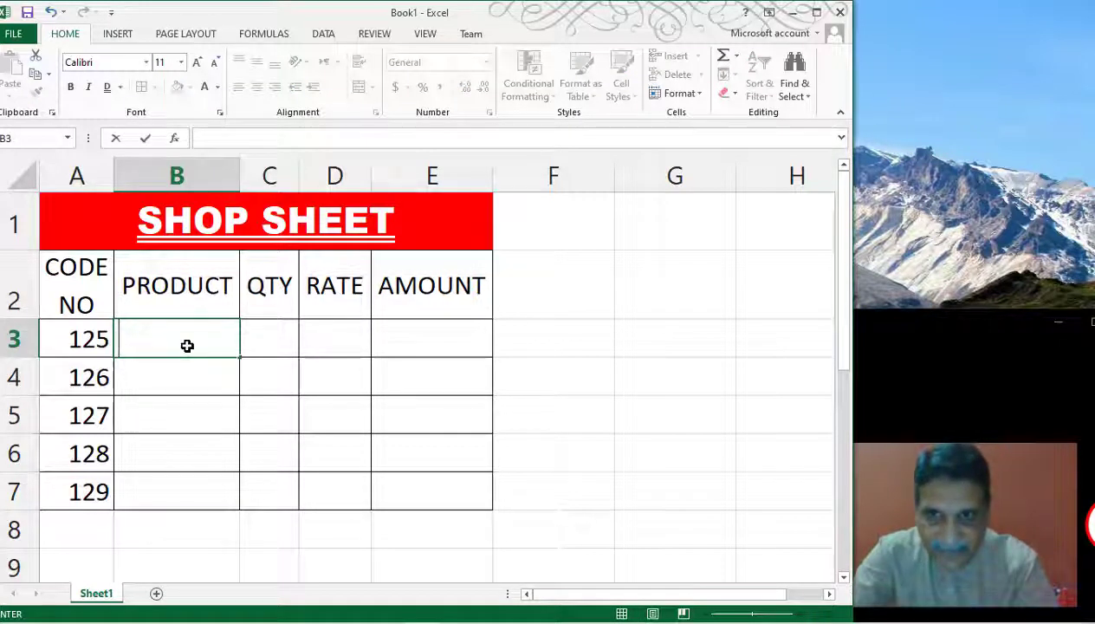
type("RICE")
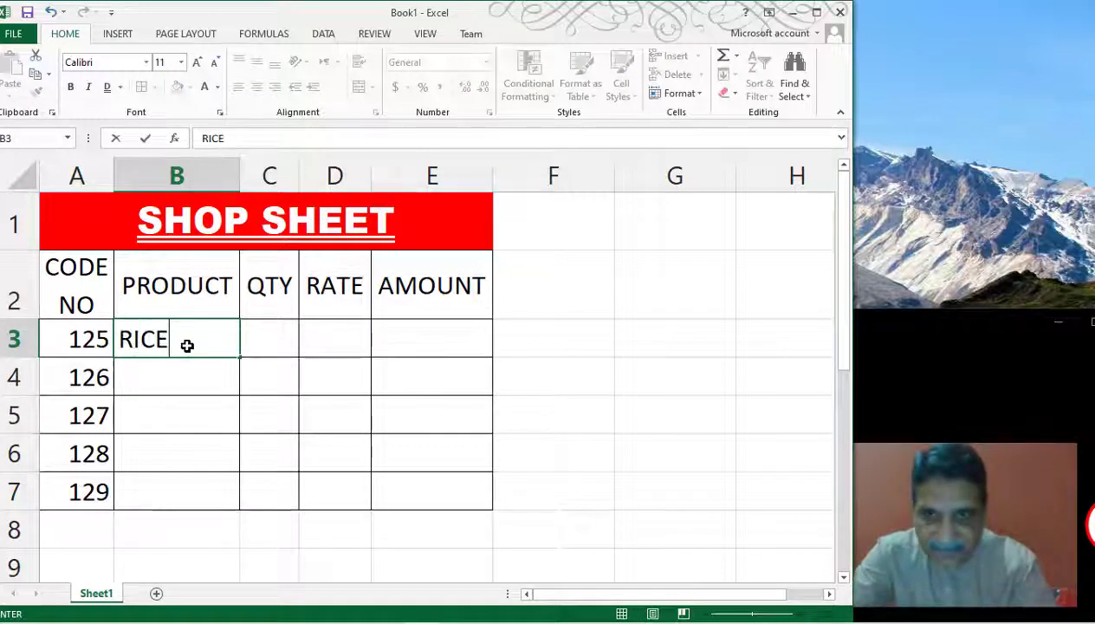
key("Tab")
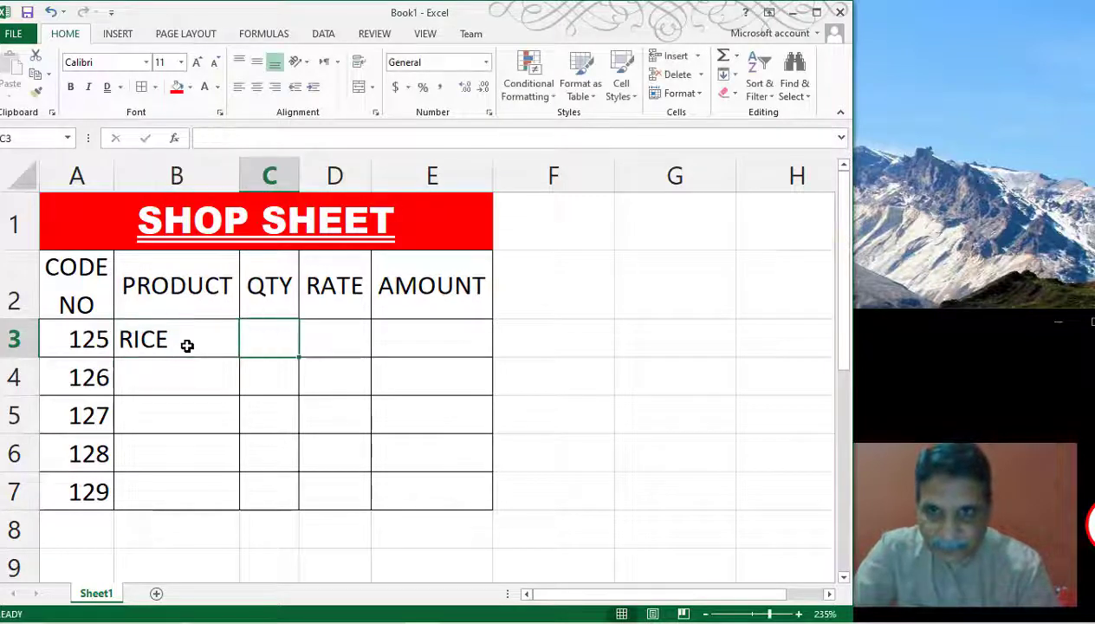
type("5")
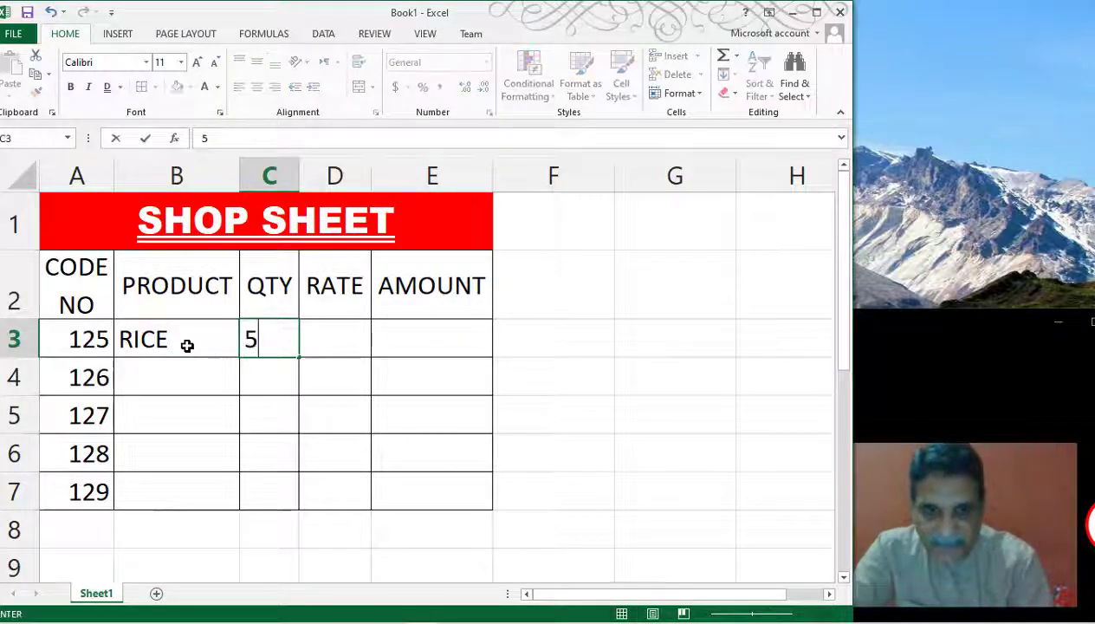
key("Tab")
type("3")
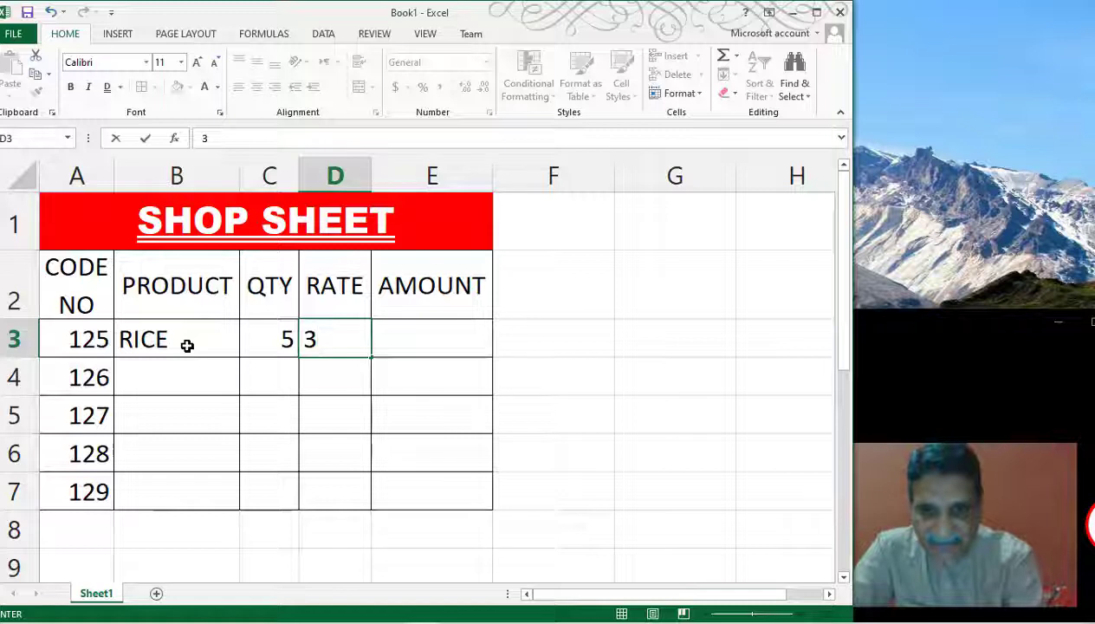
type("00")
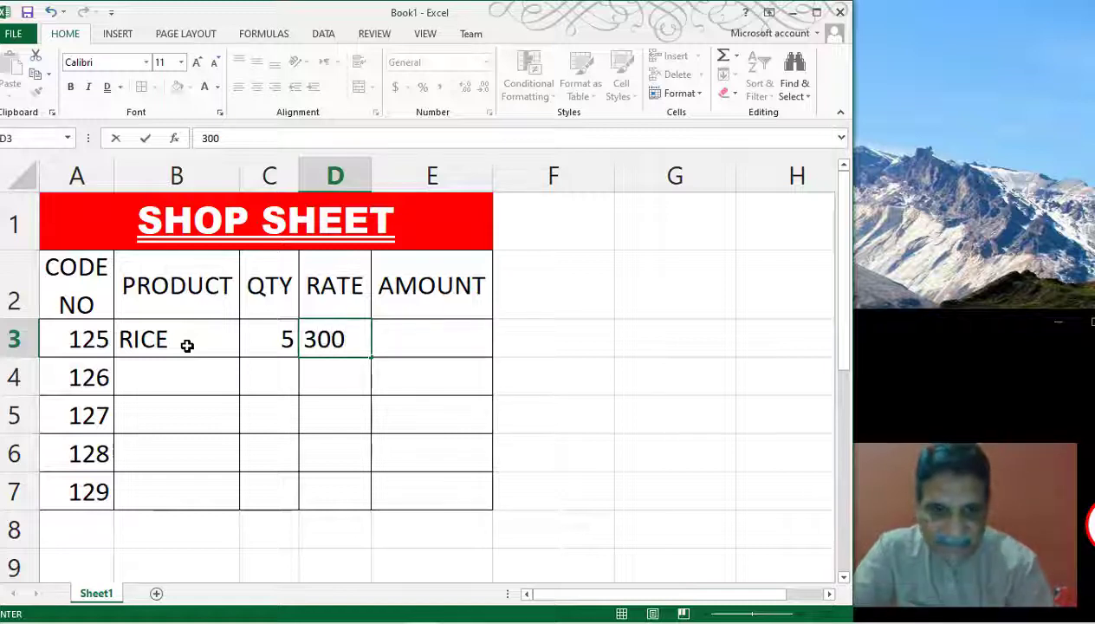
key("Tab")
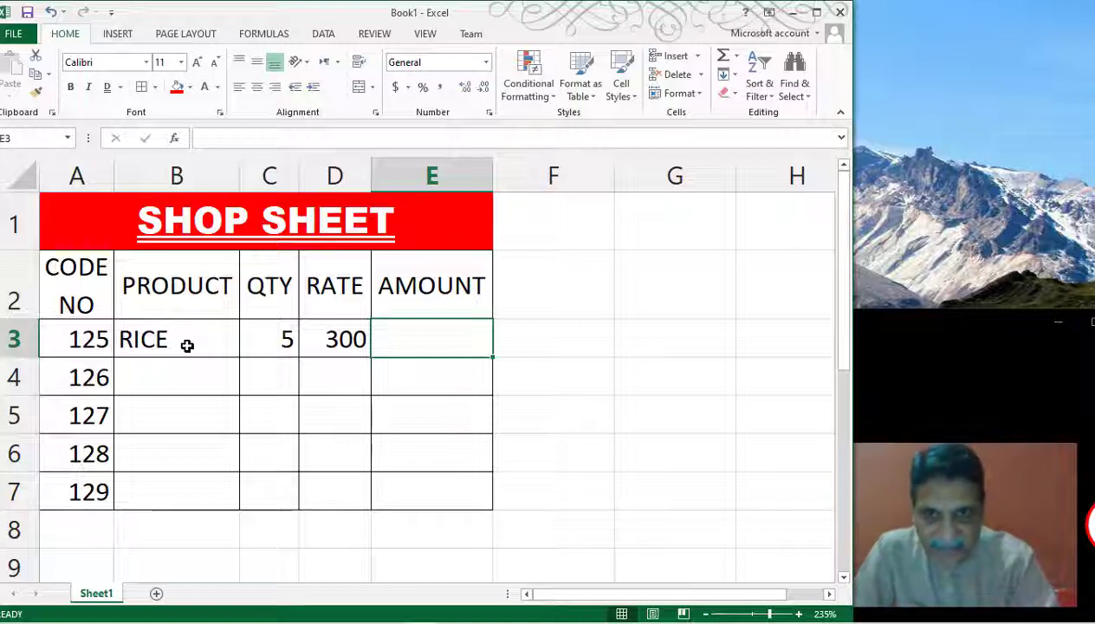
Calculate the RICE amount in E3 with the formula =5*300 and reselect the cell to review it.
type("=")
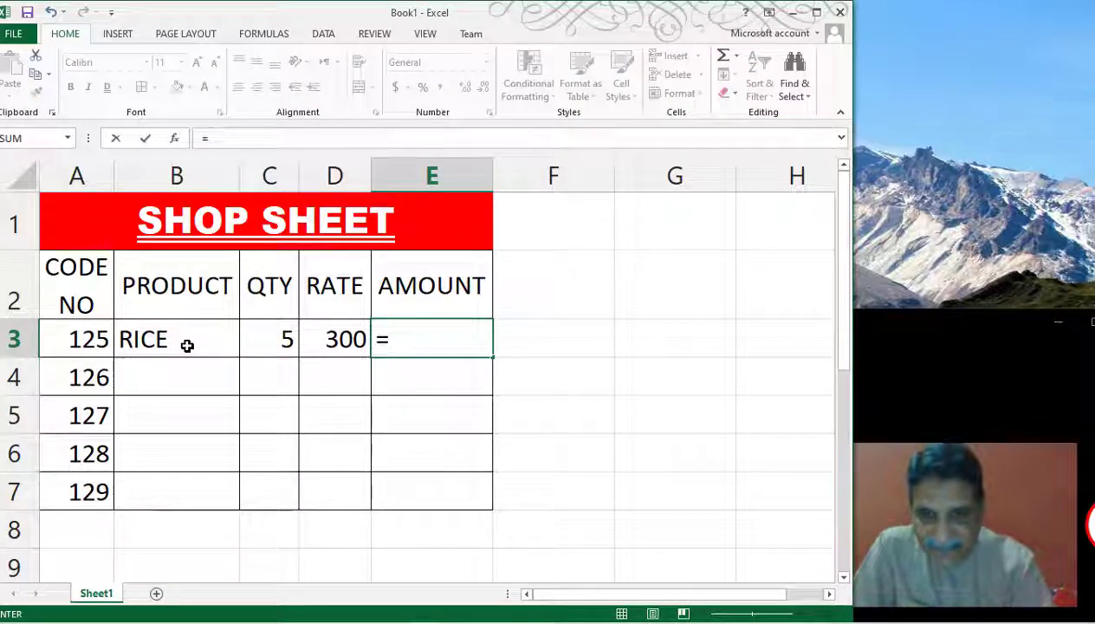
type("5")
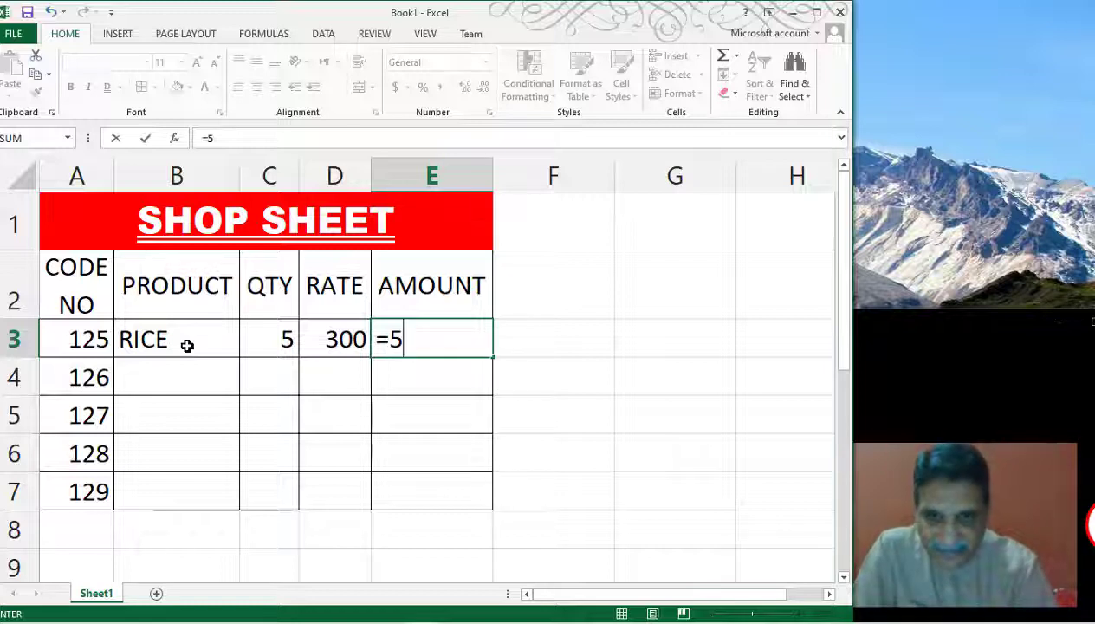
type("*")
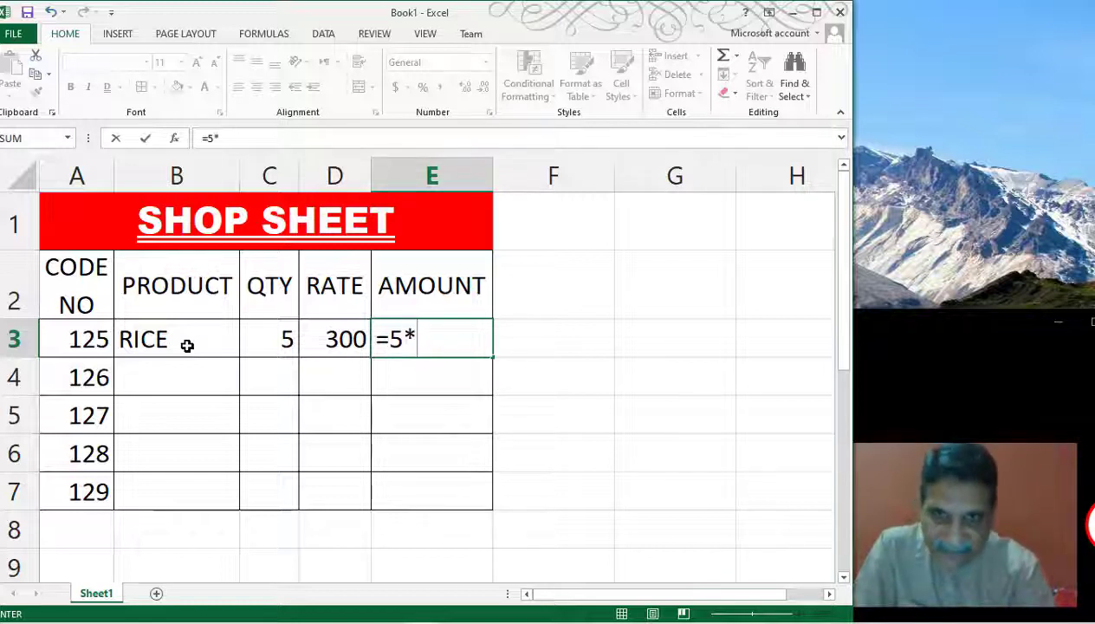
type("3")
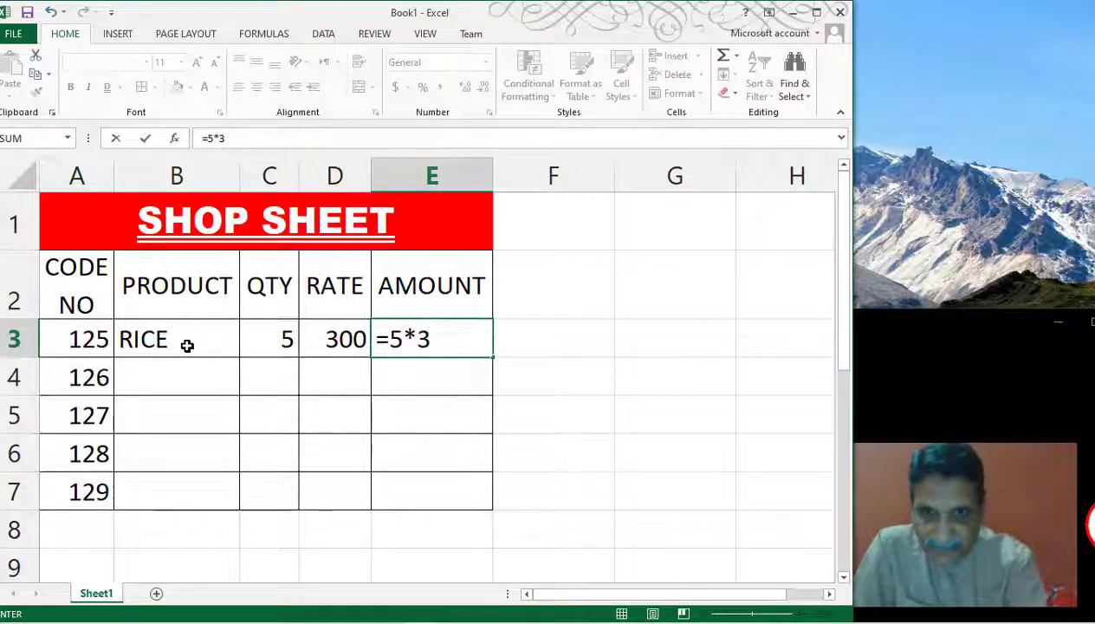
type("00")
key("Return")
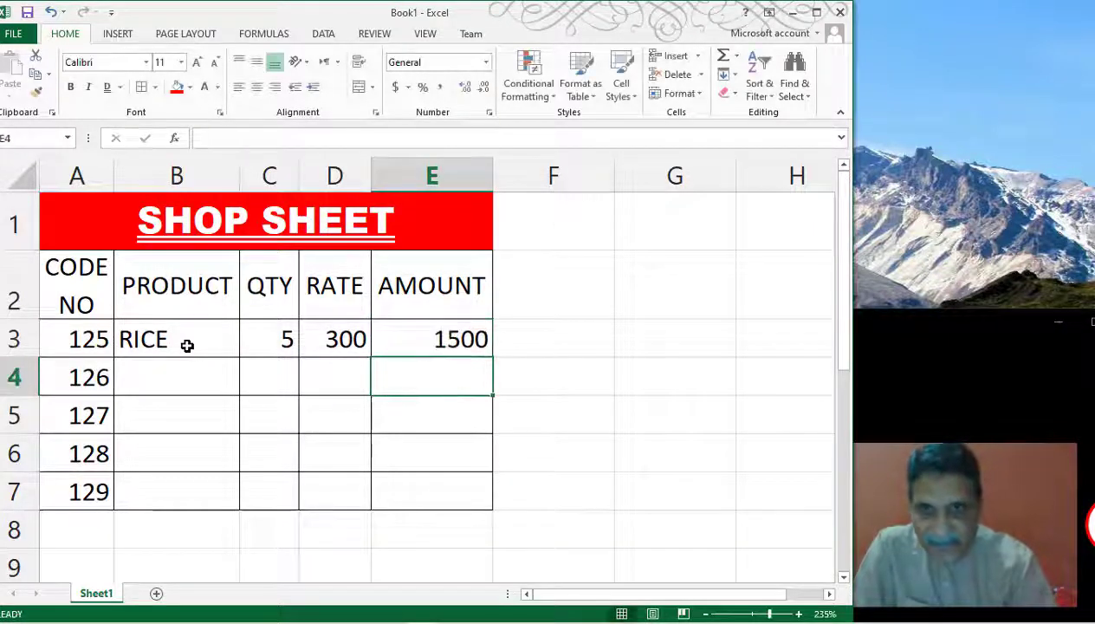
key("Up")
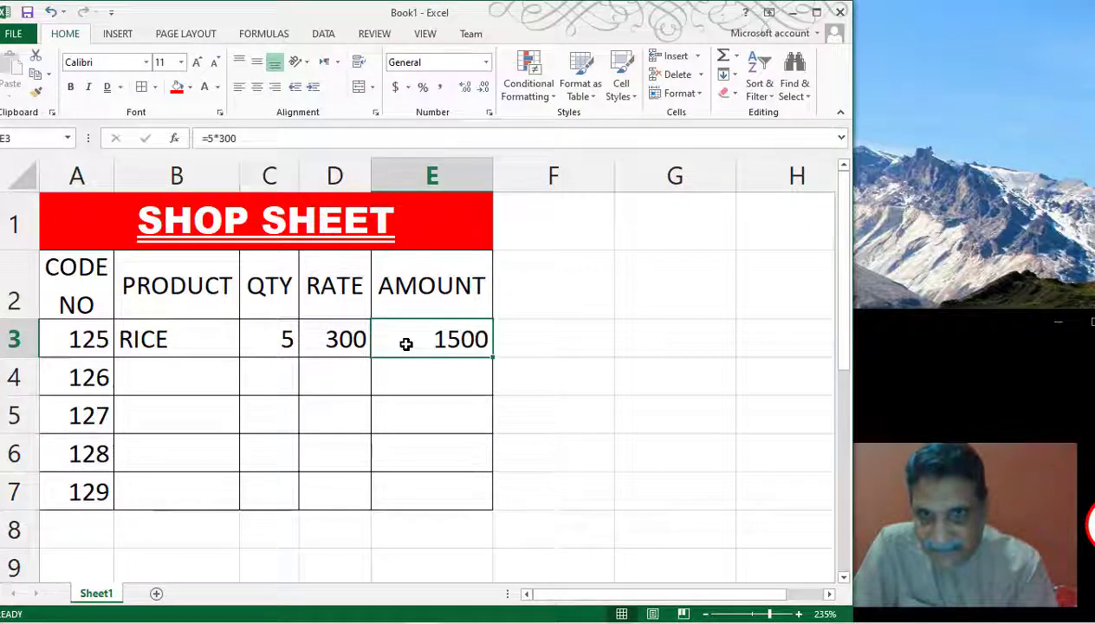
Set the RICE rate in D3 to 400.
left_click(344, 341)
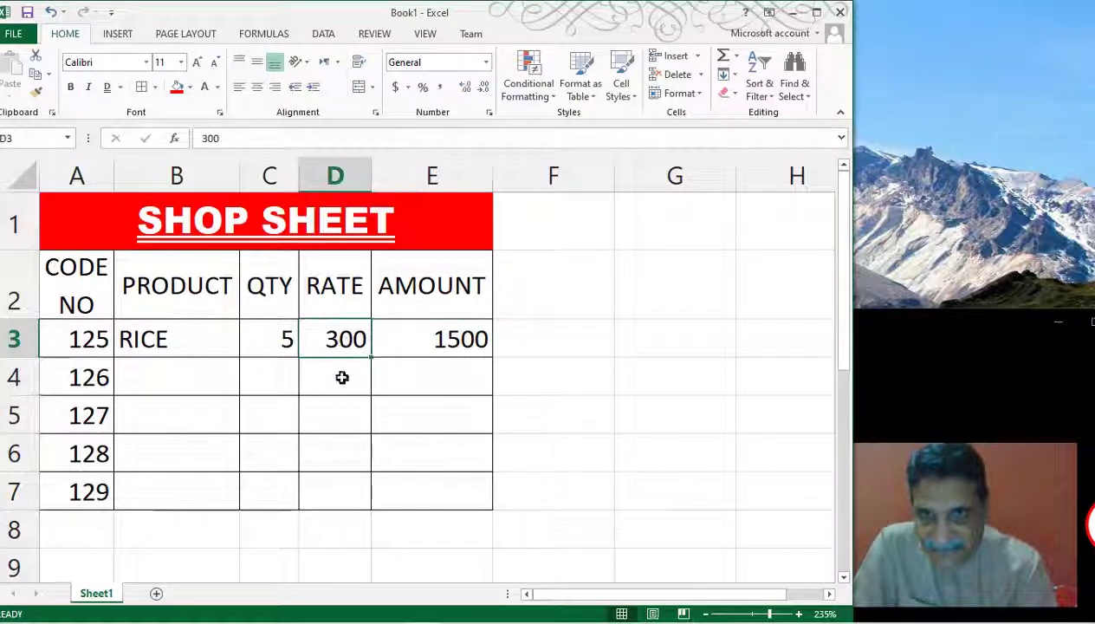
type("4")
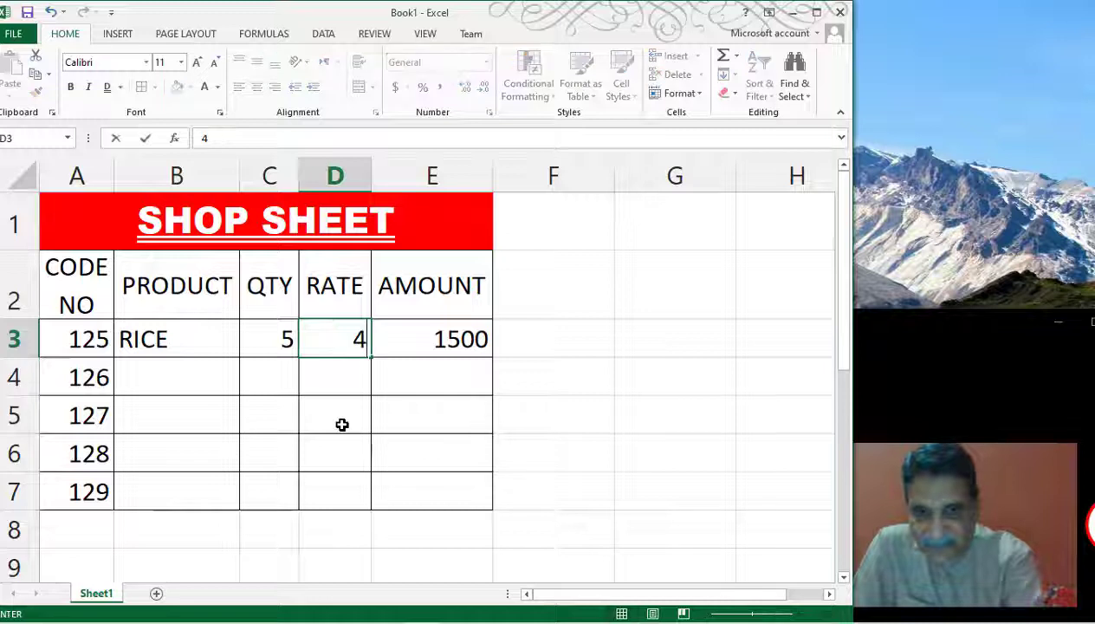
type("00")
key("Return")
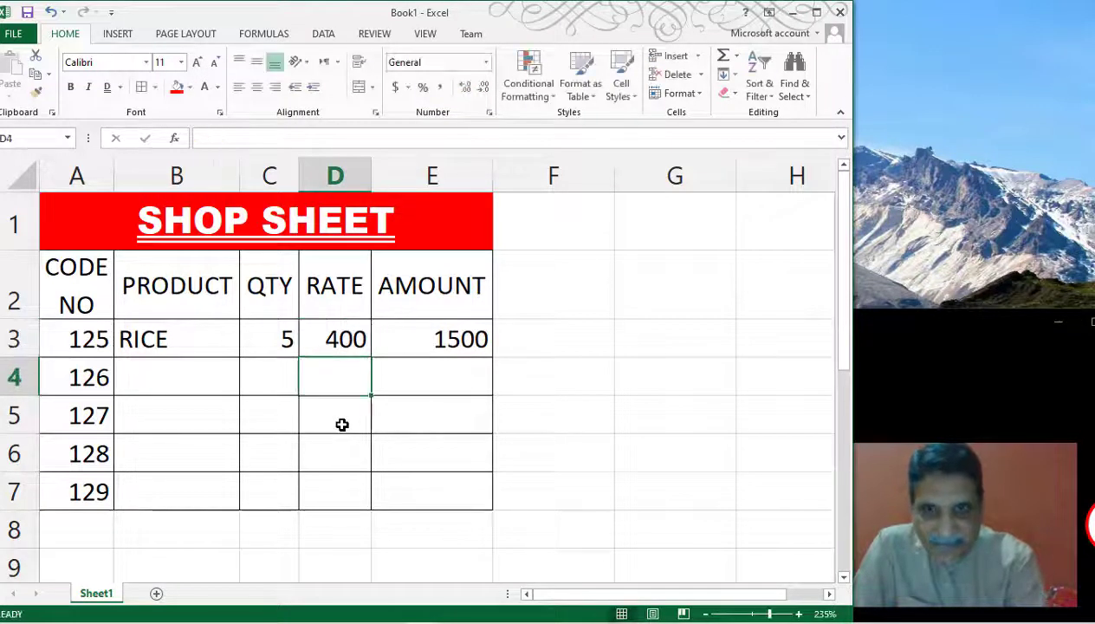
left_click(329, 339)
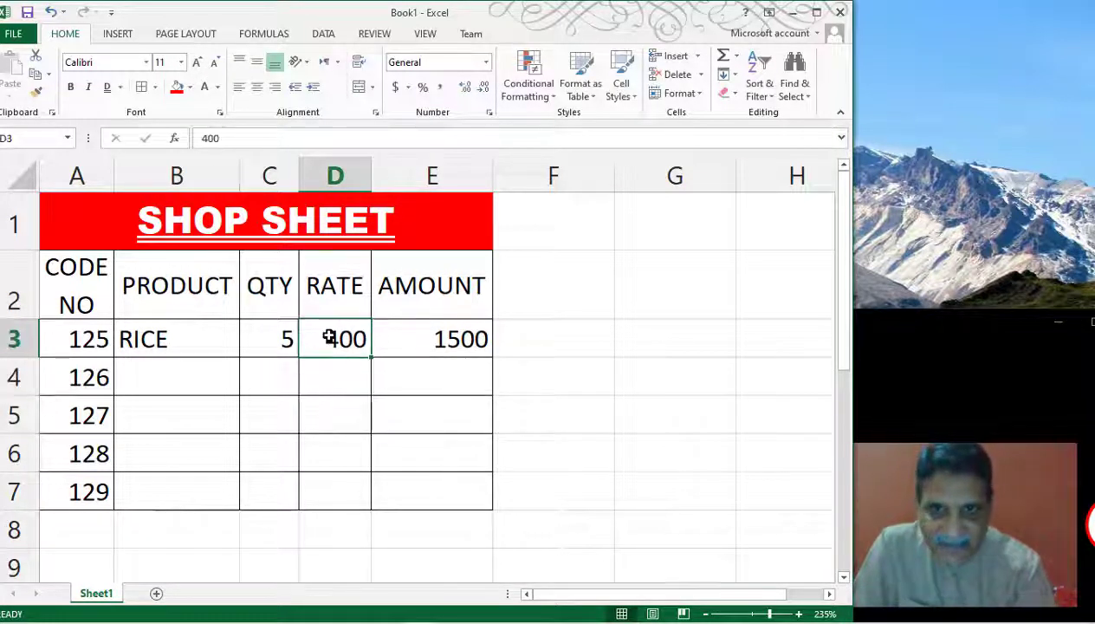
Edit the RICE amount formula in E3 to =5*400.
left_click(439, 339)
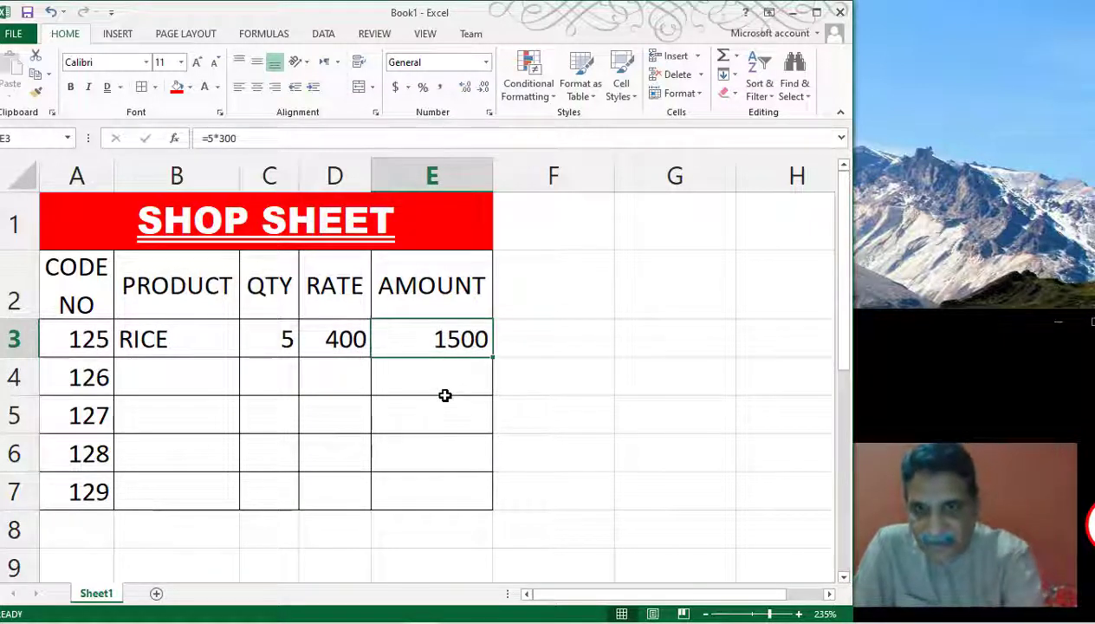
key("F2")
key("BackSpace")
key("BackSpace")
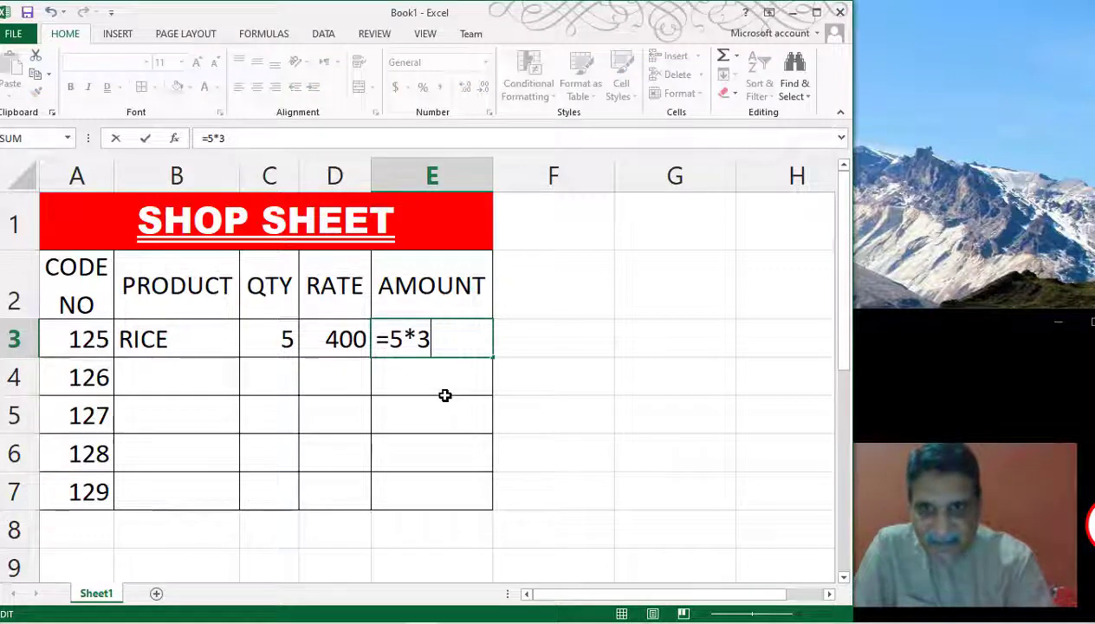
key("BackSpace")
type("4")
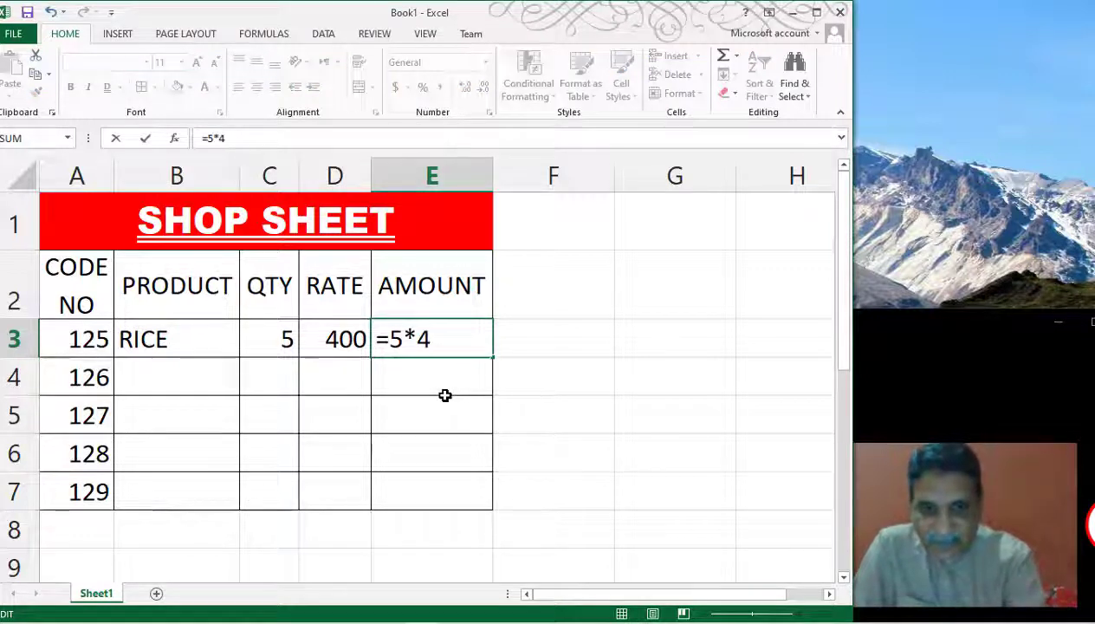
type("00")
key("Return")
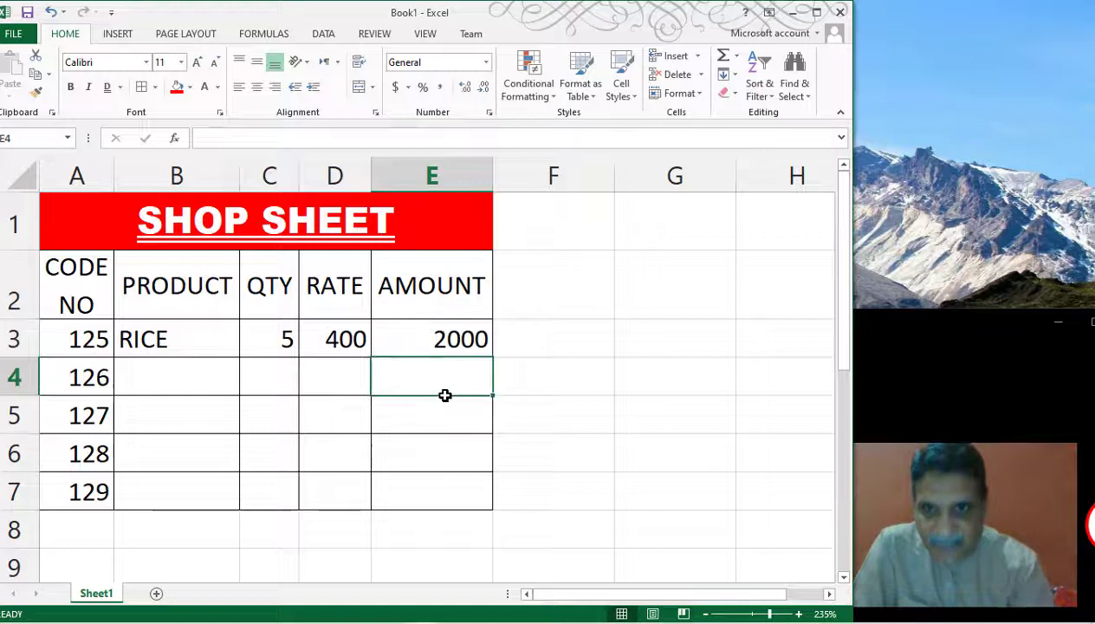
Replace the RICE amount in E3 with the cell-reference formula =C3*D3 and reselect the cell to review it.
left_click(442, 343)
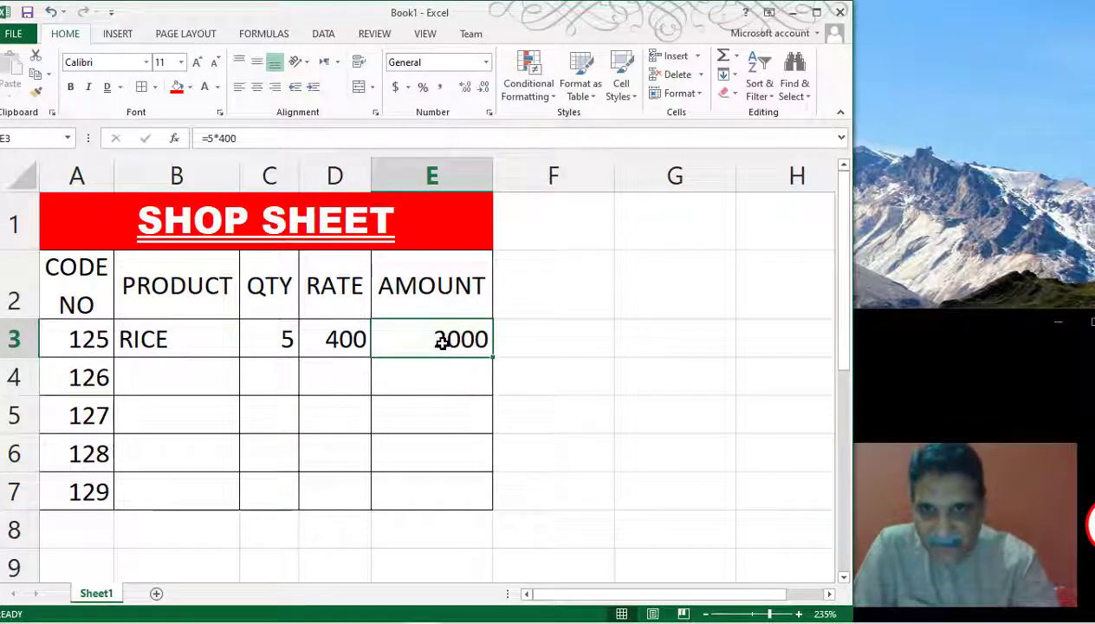
key("Delete")
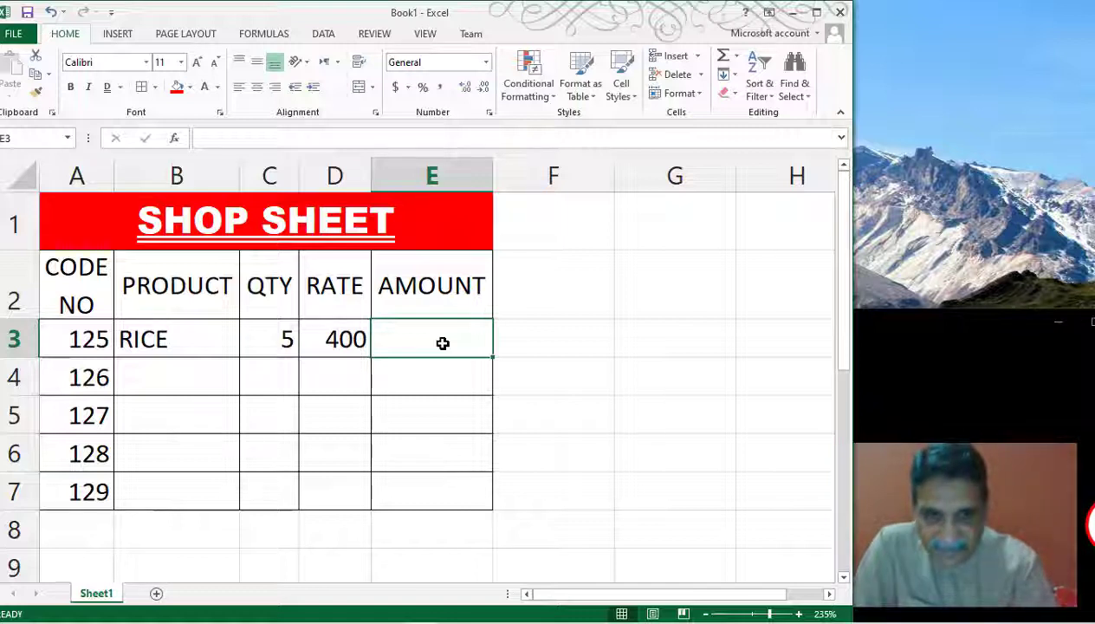
type("=")
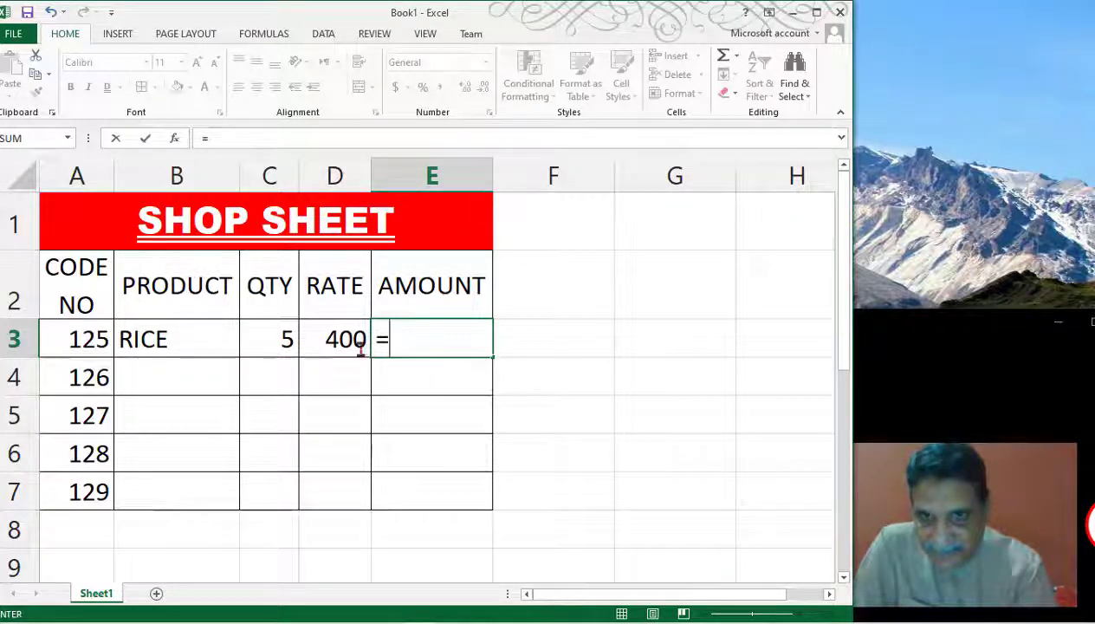
left_click(267, 336)
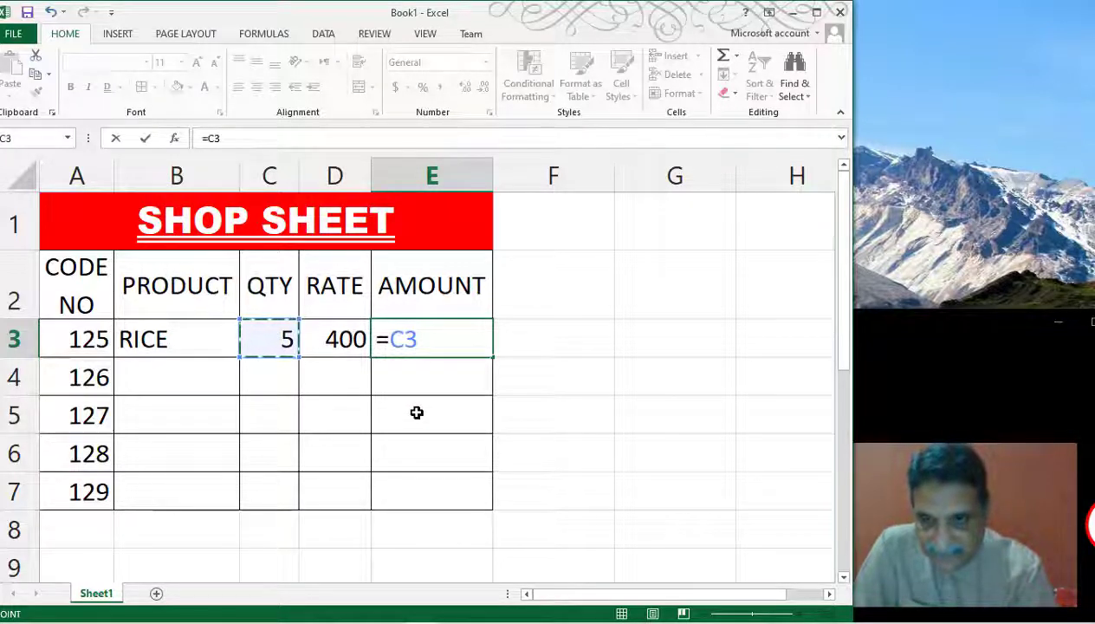
type("*")
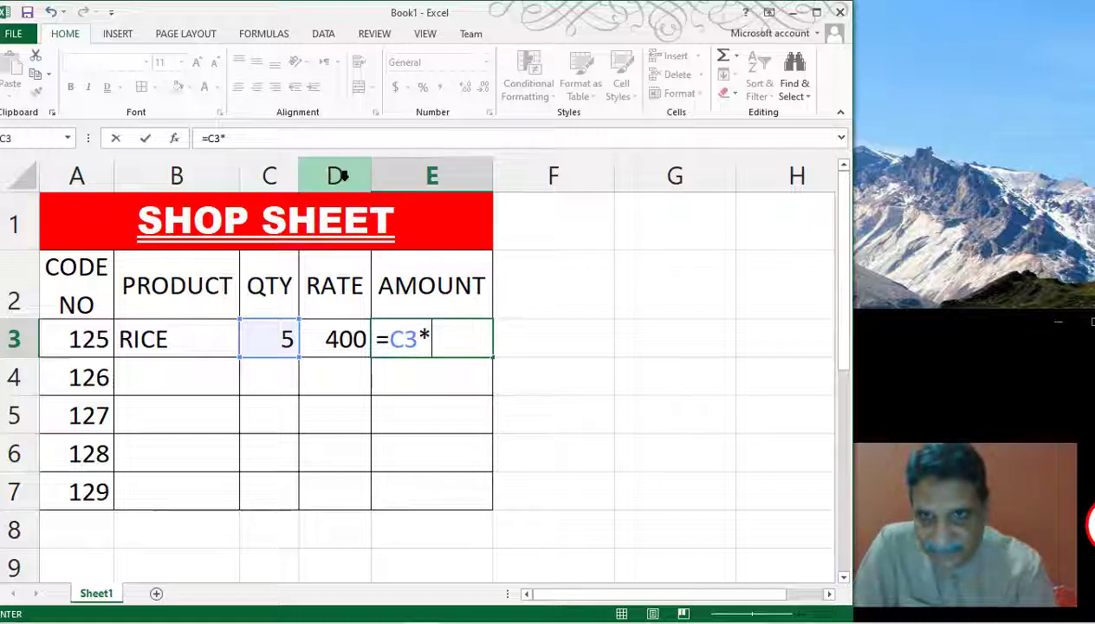
left_click(336, 344)
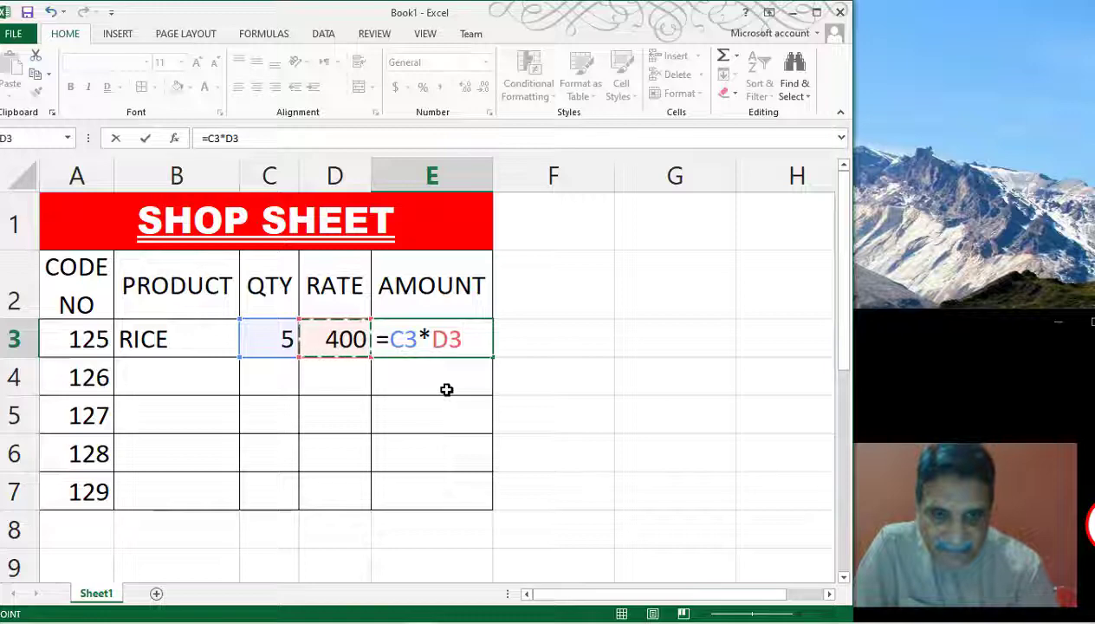
key("Return")
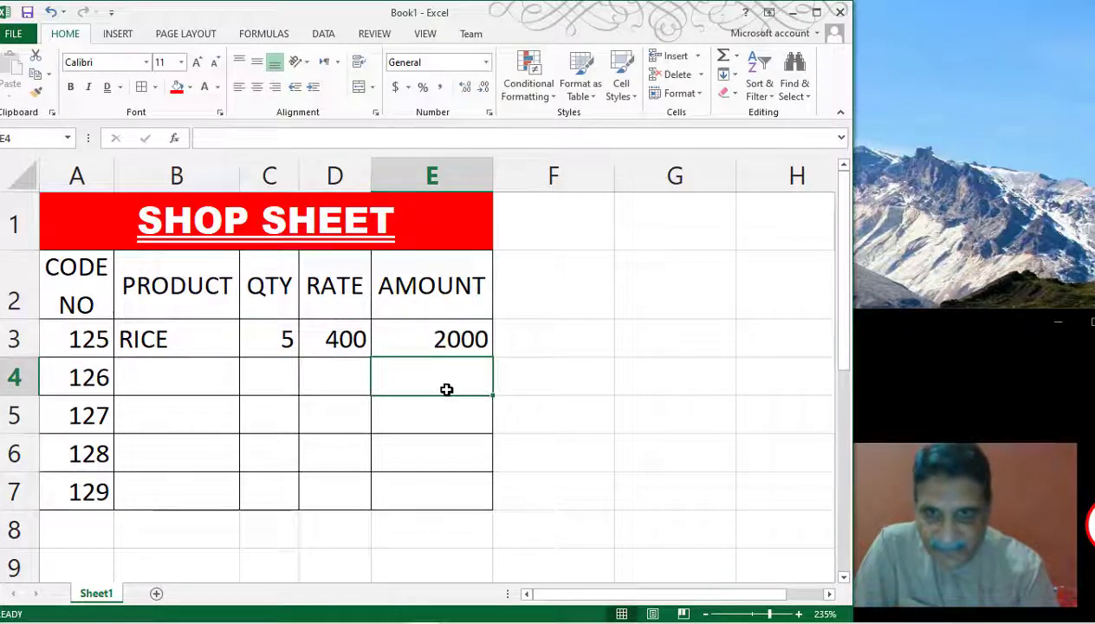
left_click(439, 327)
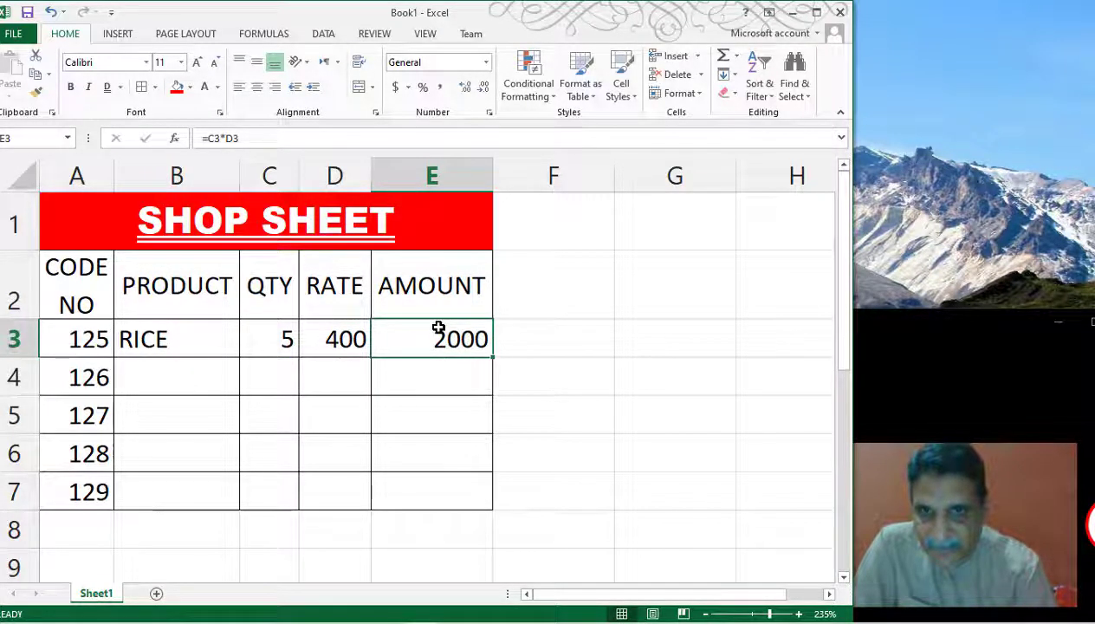
Set the RICE rate in D3 to 350 and its quantity in C3 to 10.
scroll(439, 328, "up", 4, "ctrl")
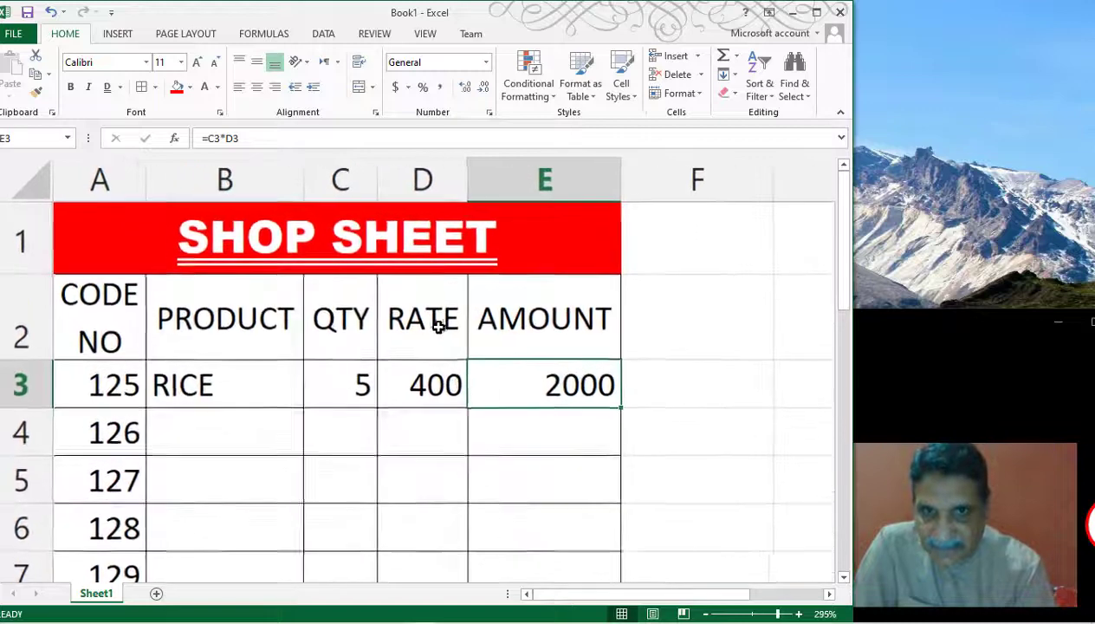
scroll(439, 328, "up", 2, "ctrl")
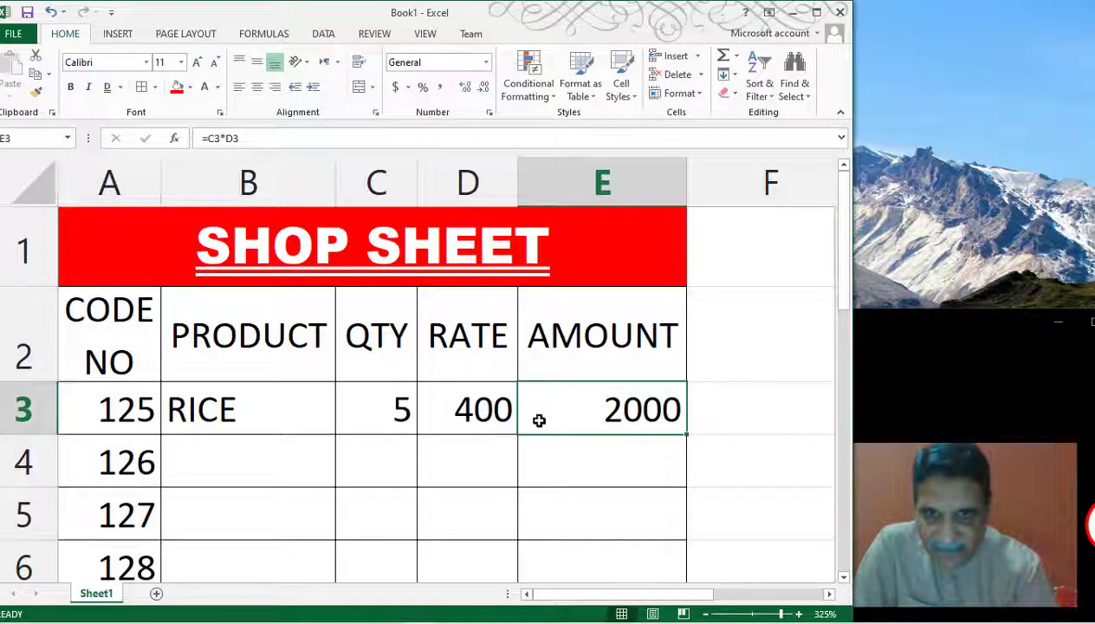
left_click(464, 405)
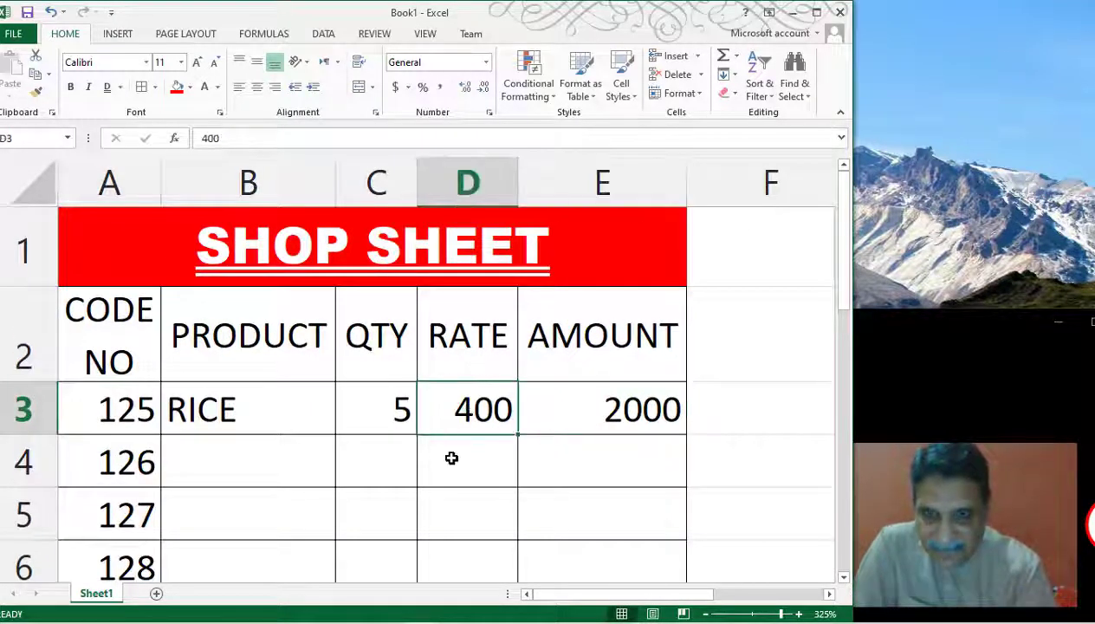
type("3")
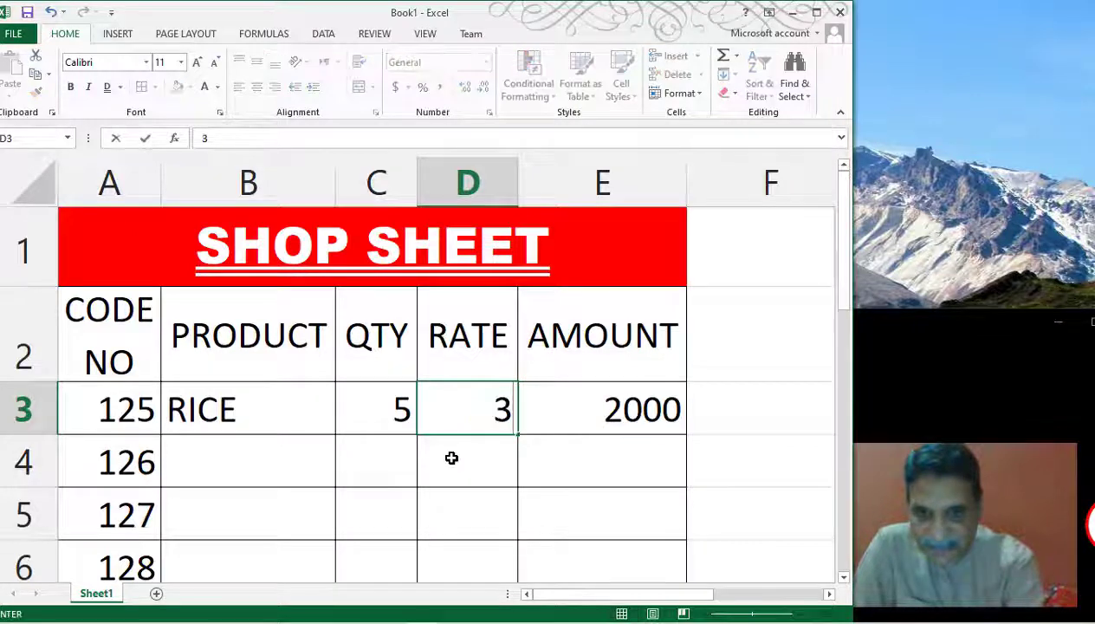
type("50")
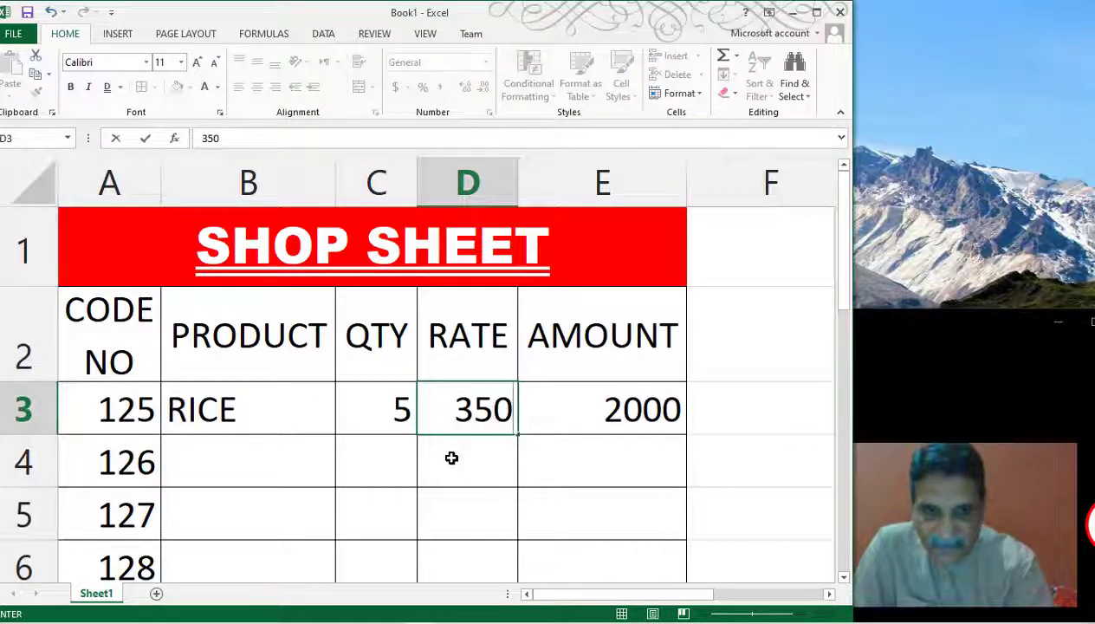
key("Return")
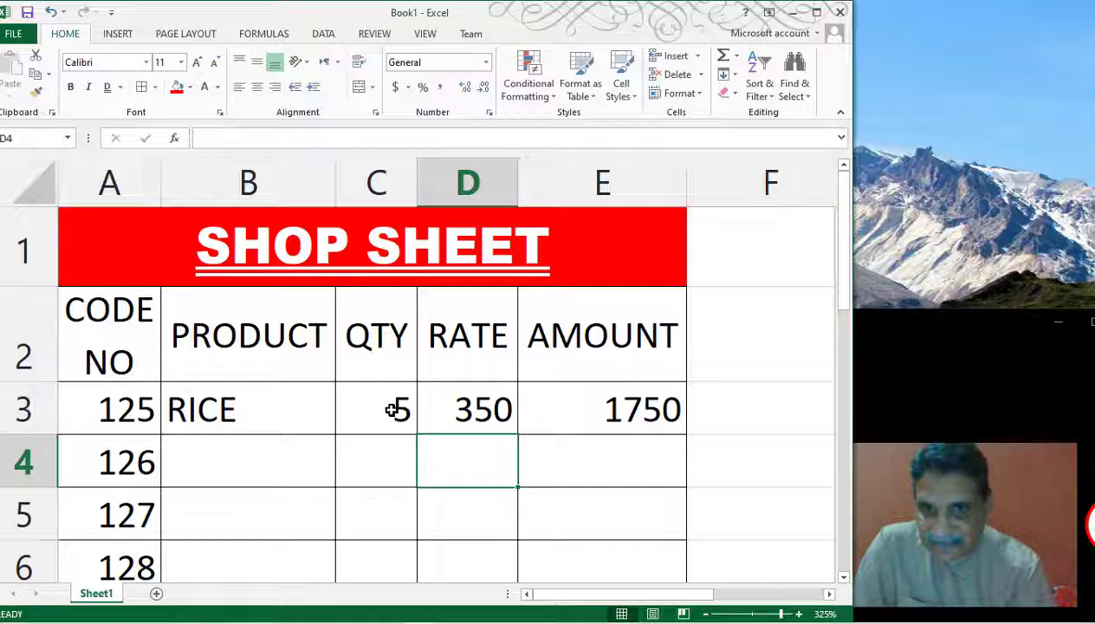
left_click(393, 410)
type("10")
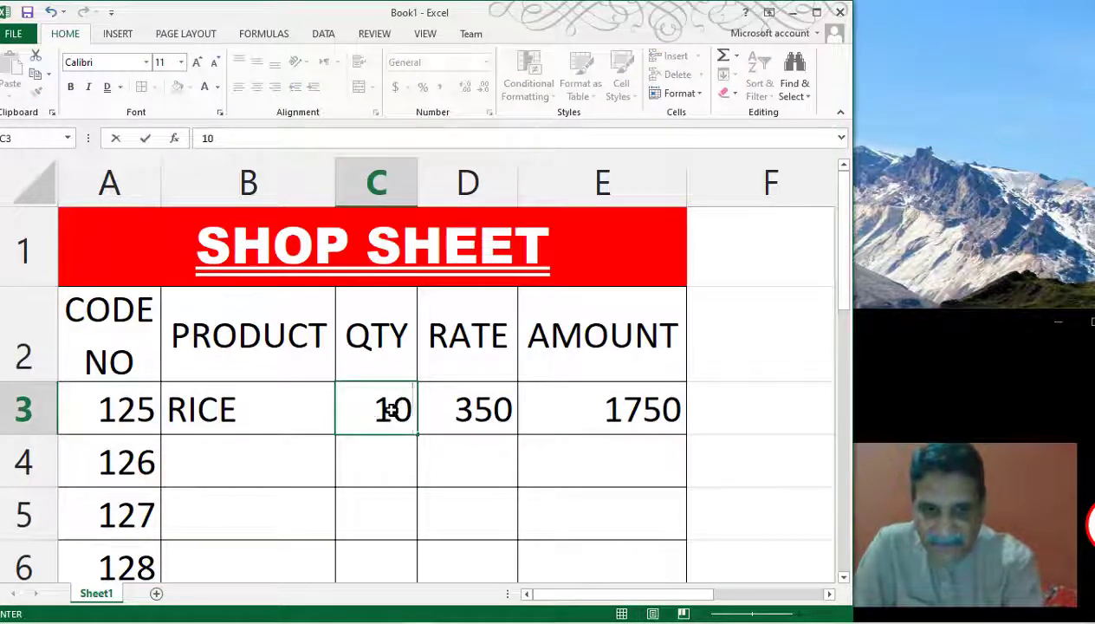
key("Return")
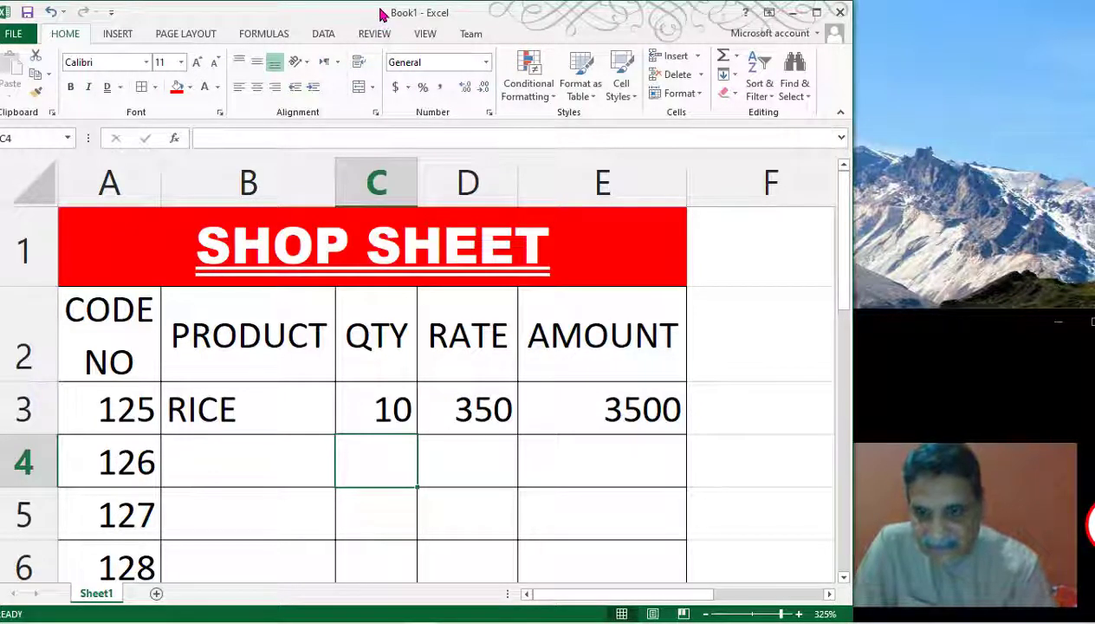
Save the workbook to the computer's D: drive as an Excel Workbook named SHOP SHEET.
mouse_move(384, 12)
left_mouse_down()
mouse_move(415, 15)
mouse_move(396, 17)
left_mouse_up()
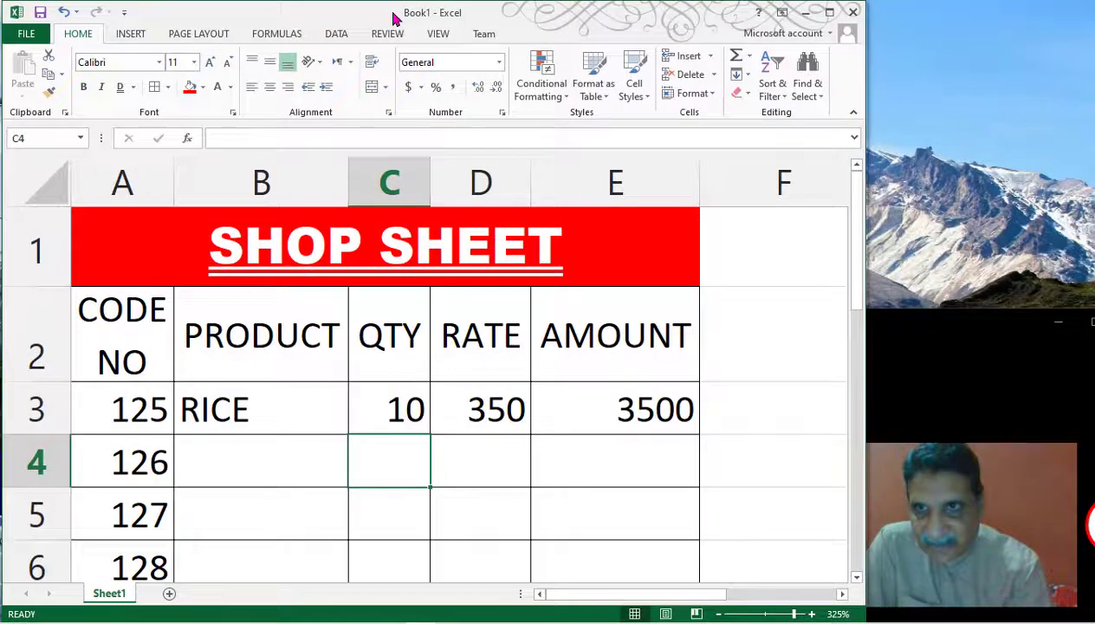
left_click(27, 34)
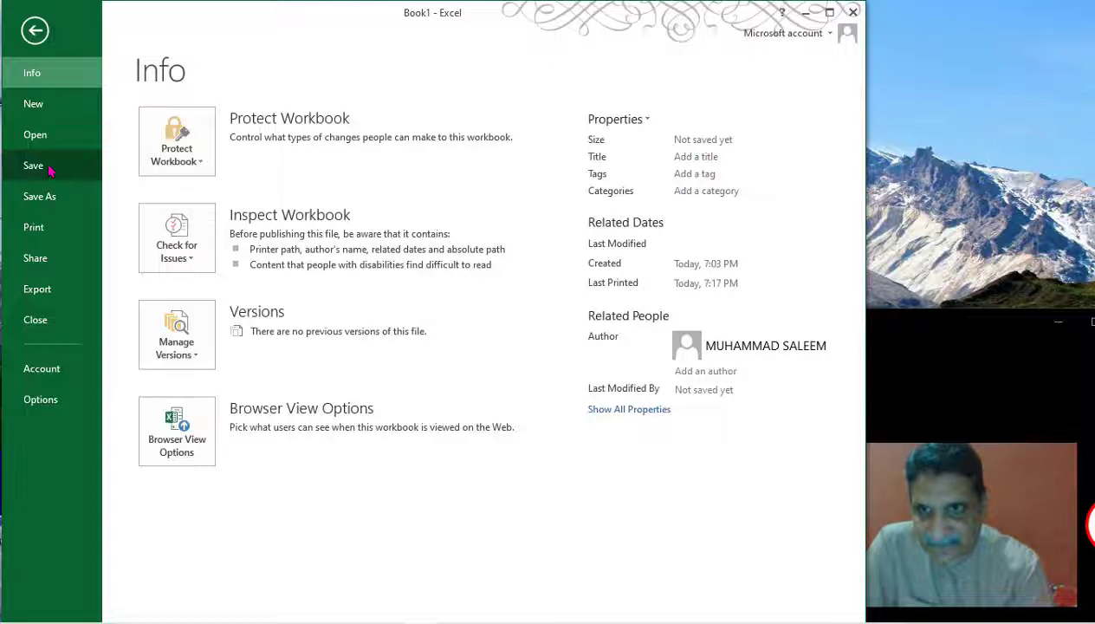
left_click(49, 169)
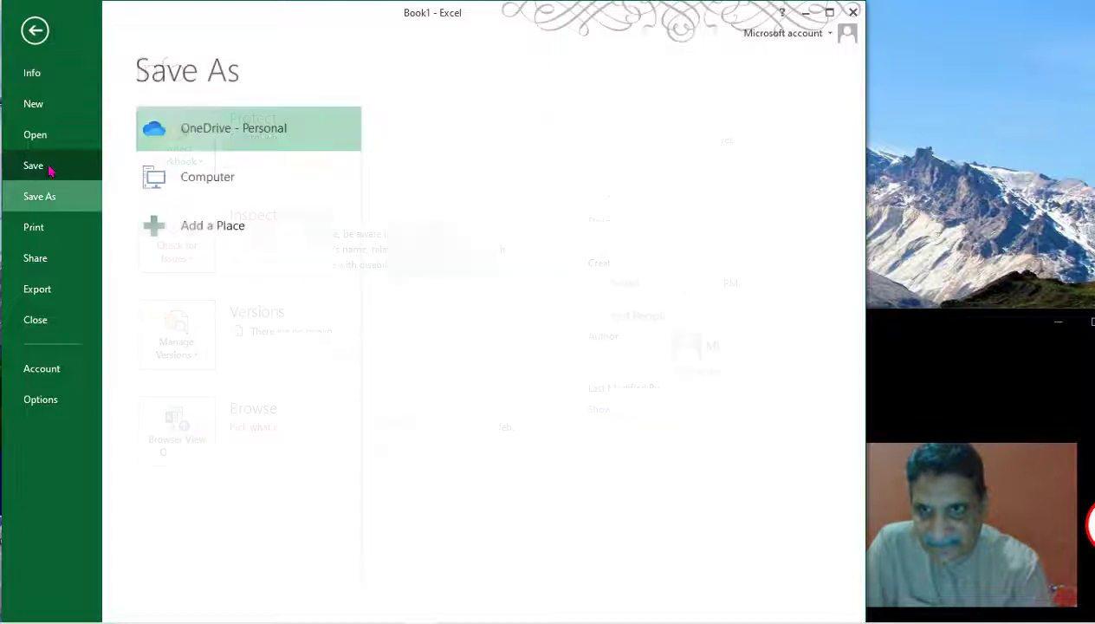
left_click(197, 180)
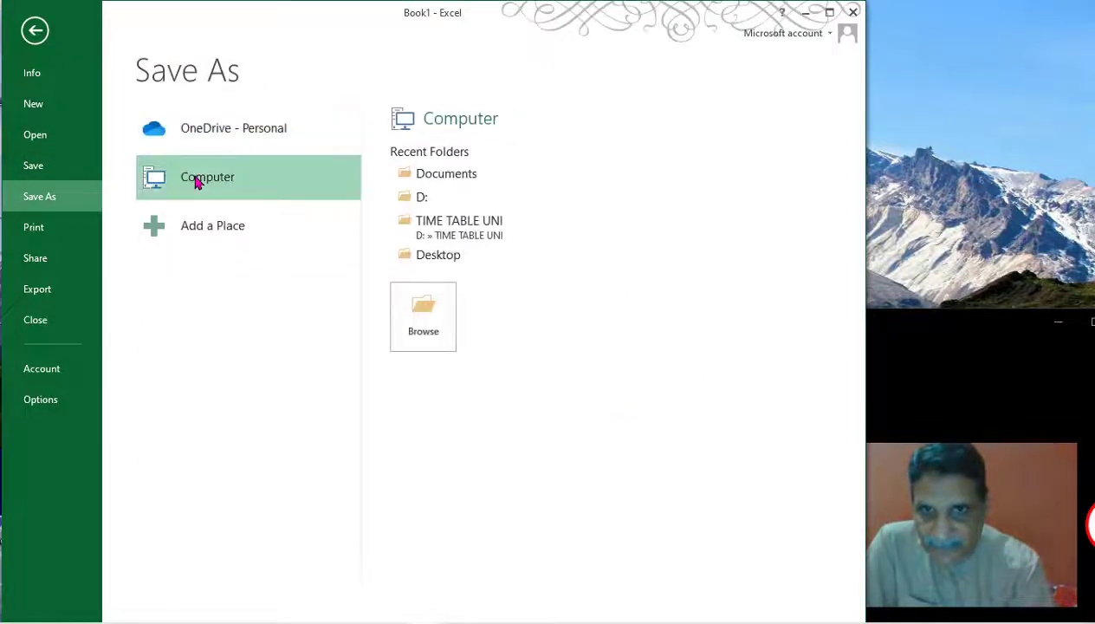
left_click(420, 198)
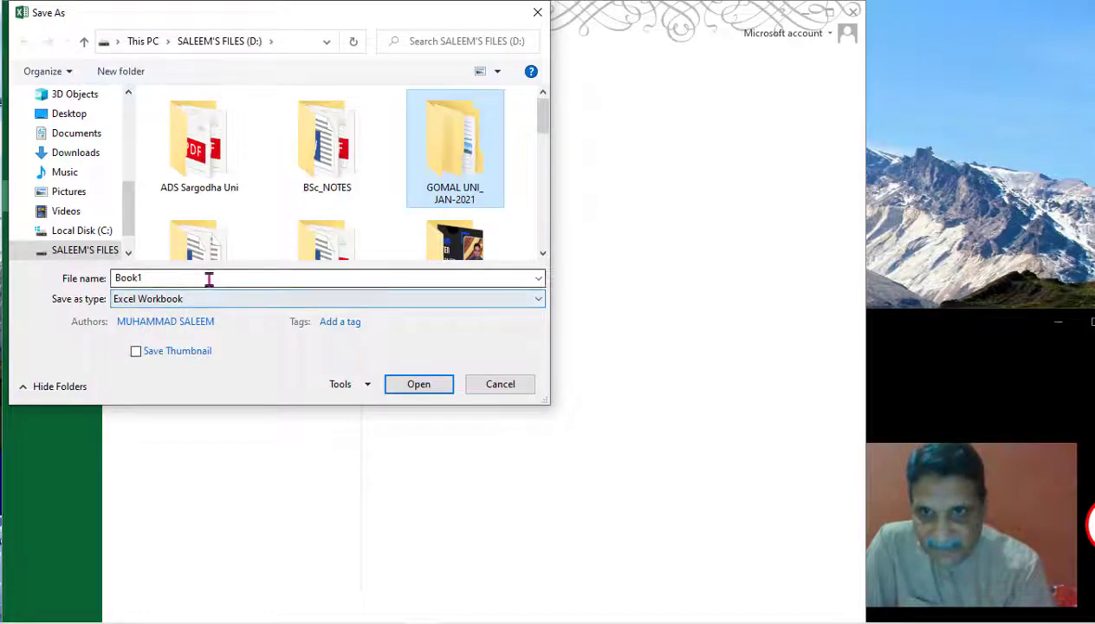
double_click(208, 278)
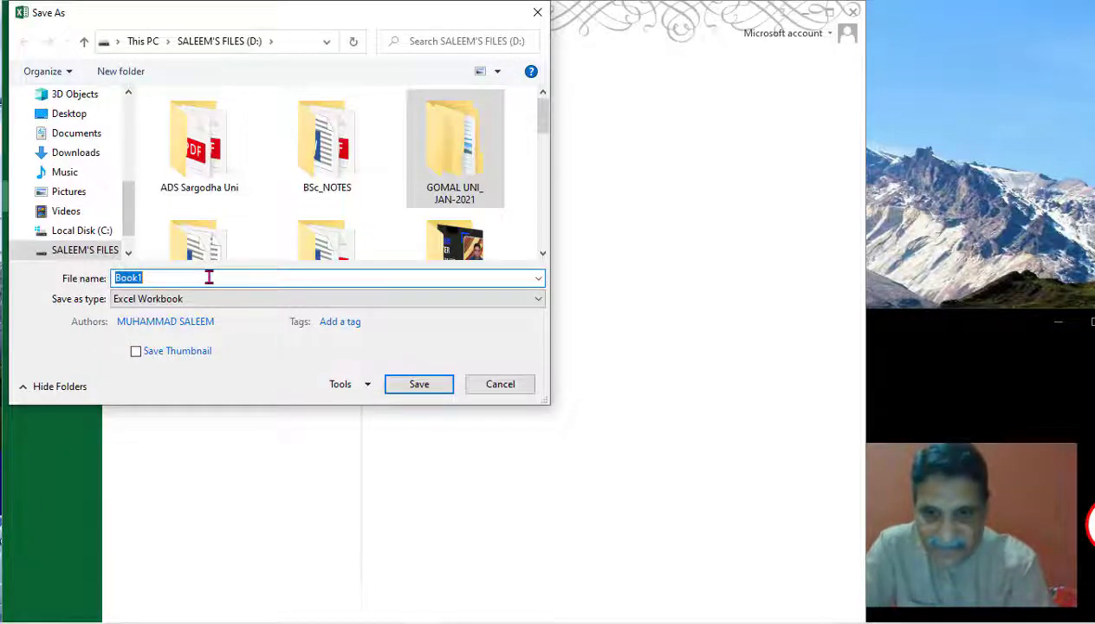
type("SHOP SHEET")
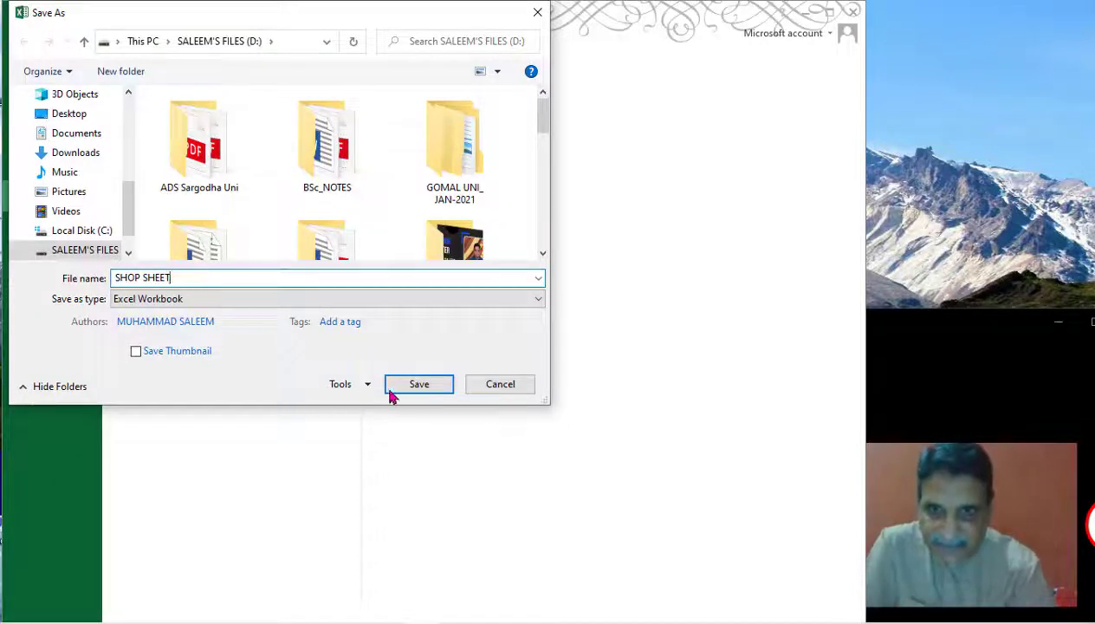
left_click(416, 384)
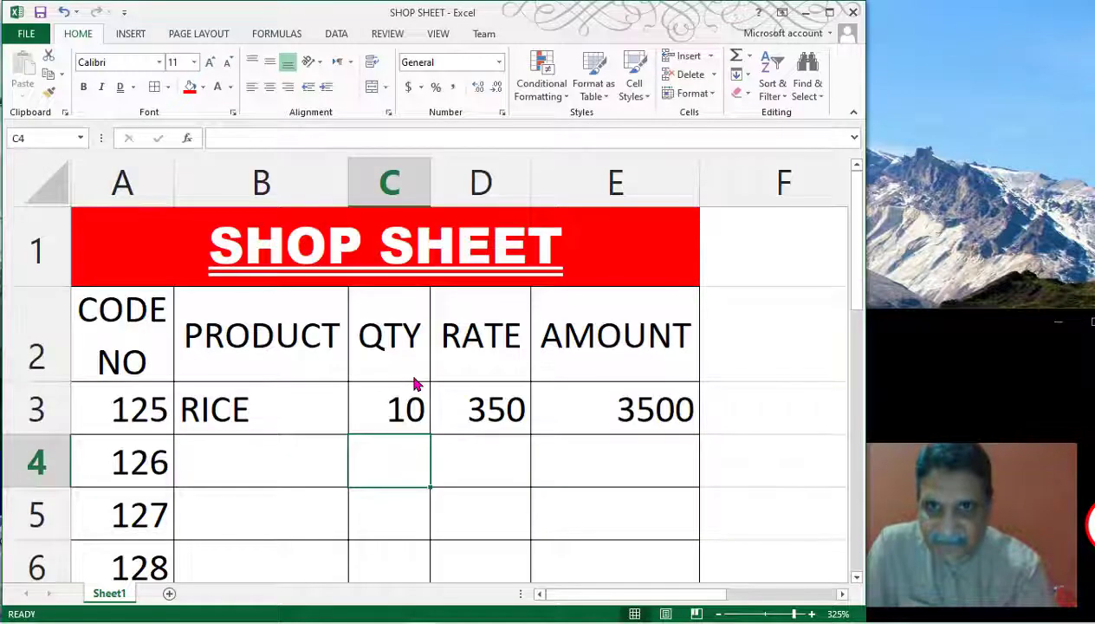